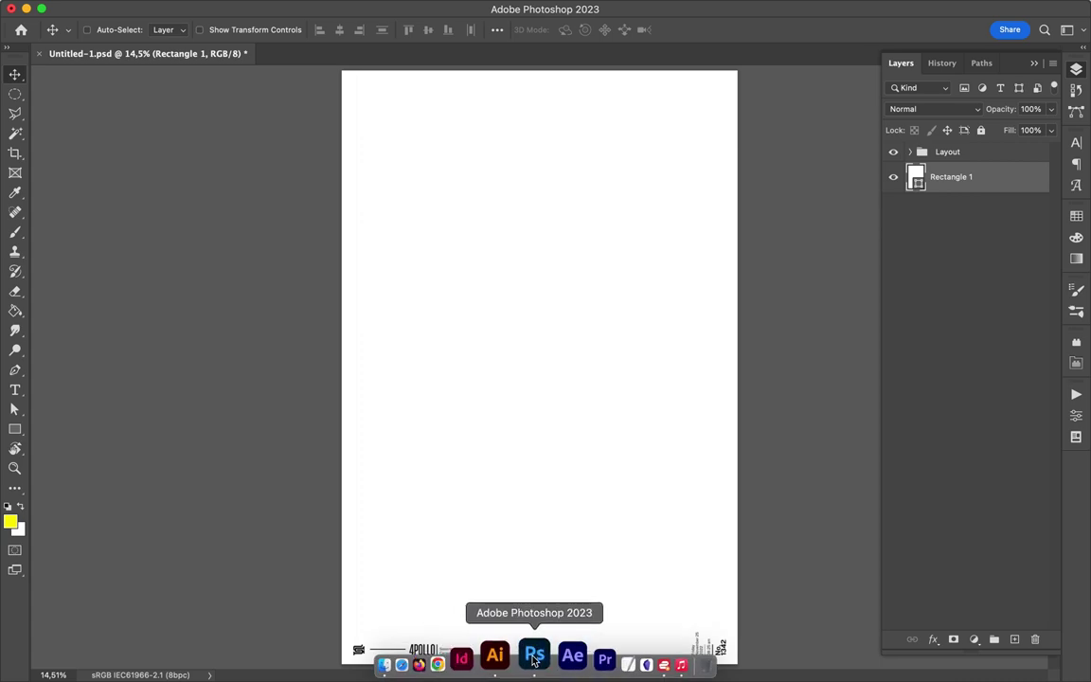
- Copy the checkerboard rectangle from Illustrator and place it on the Photoshop page
click(691, 214)
click(622, 212)
mouse_move(785, 266)
mouse_down()
mouse_move(646, 216)
mouse_move(715, 280)
mouse_move(189, 303)
mouse_up()
key(Return)
drag(528, 296, 517, 311)
click(947, 207)
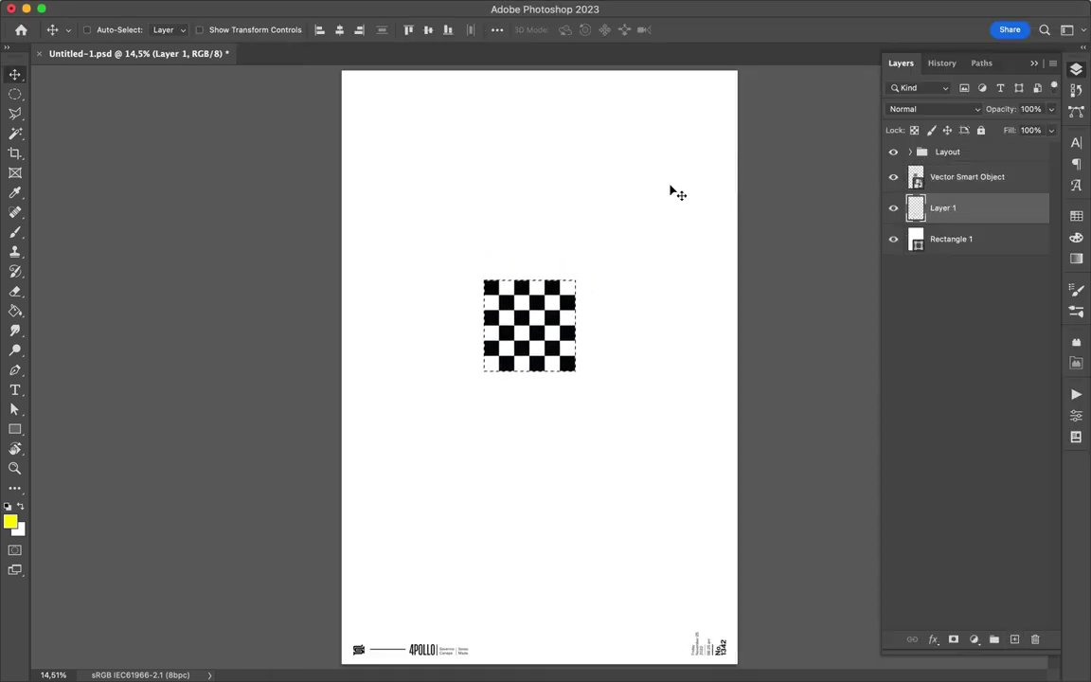
- Soften the black shadow layer with Gaussian Blur and adjust its blend mode
key(b)
key(m)
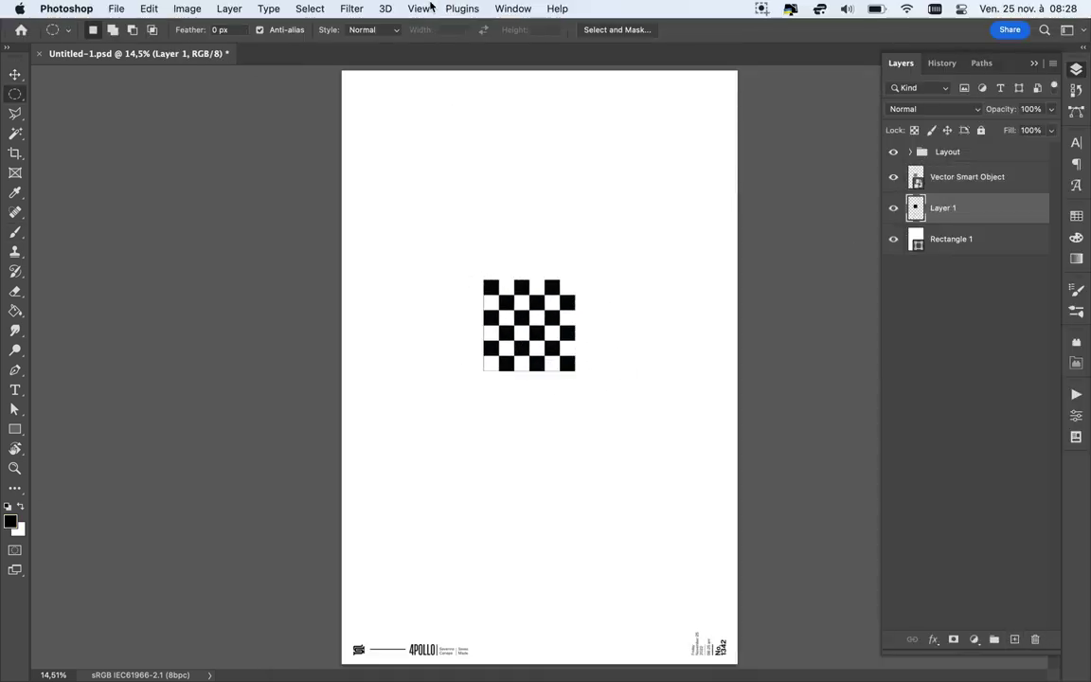
click(351, 9)
click(607, 259)
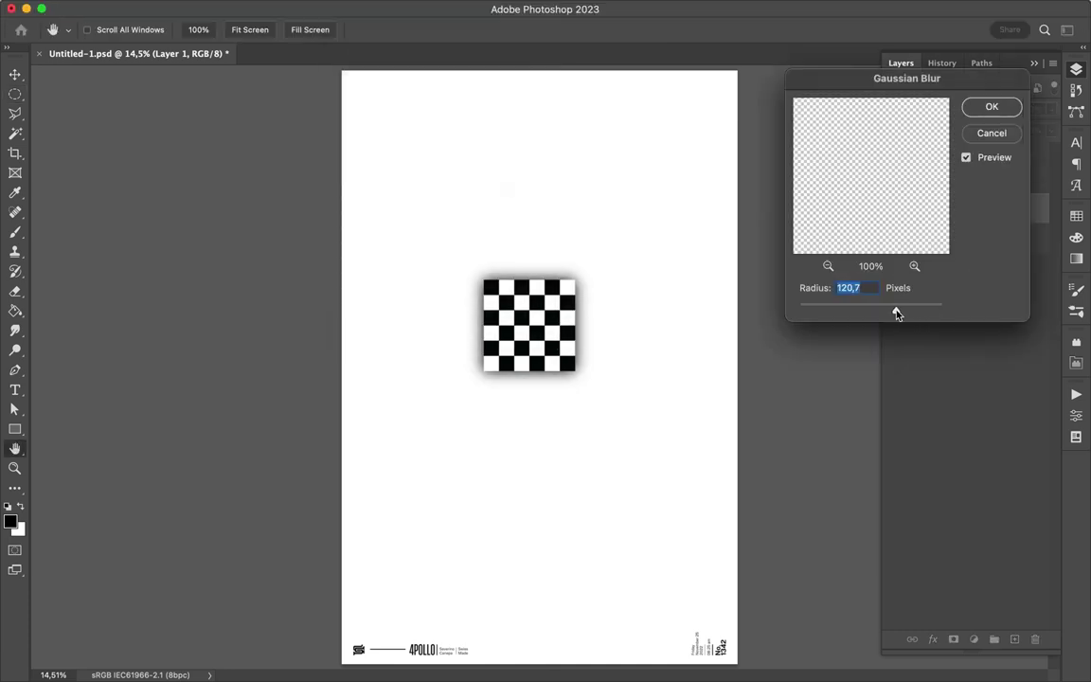
key(Return)
click(933, 109)
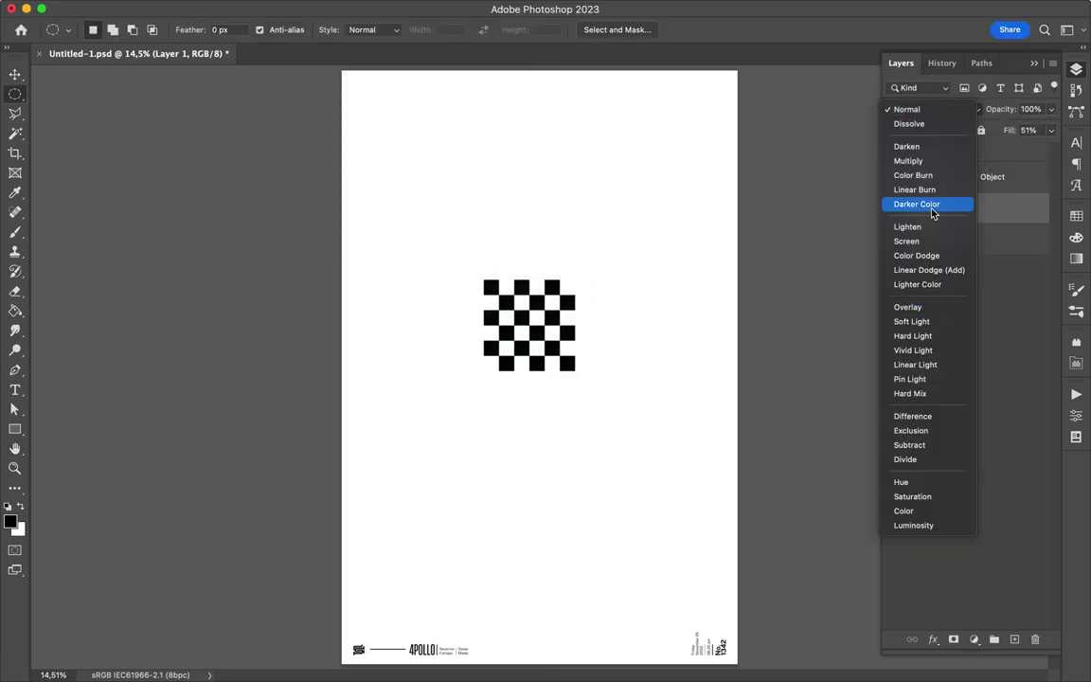
key(Escape)
key(v)
- Paste the magenta, yellow and blue kite from Illustrator over the checkerboard, moved up-left
key(super+Tab)
scroll(577, 512, down, 3)
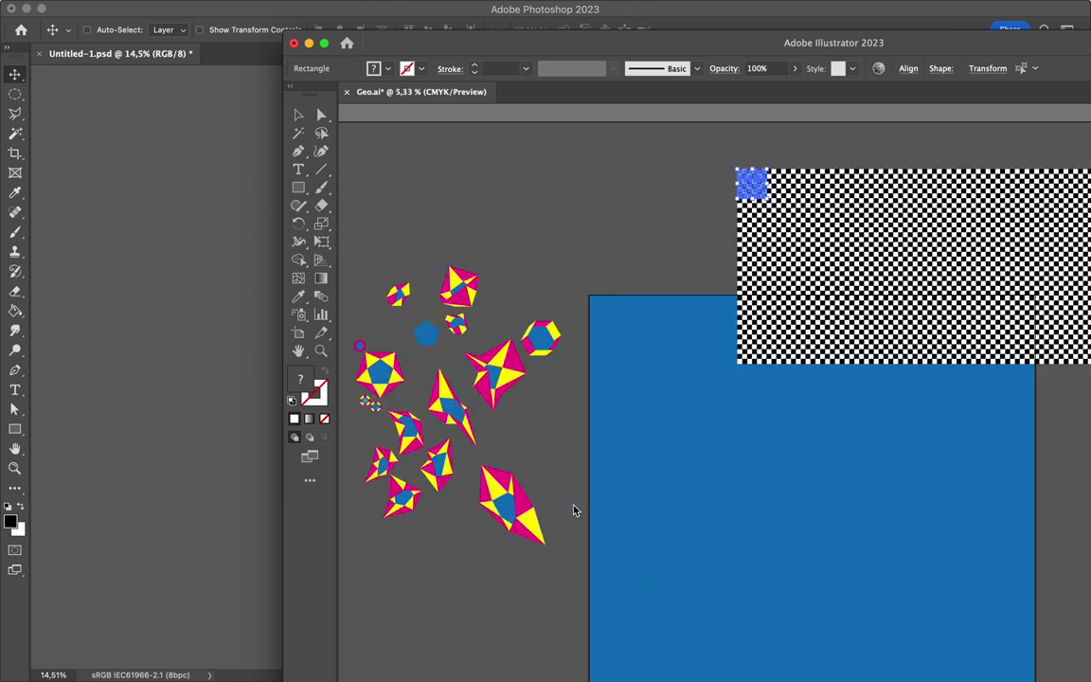
scroll(426, 313, up, 2)
click(459, 398)
key(super+c)
key(super+Tab)
key(super+v)
drag(563, 364, 499, 314)
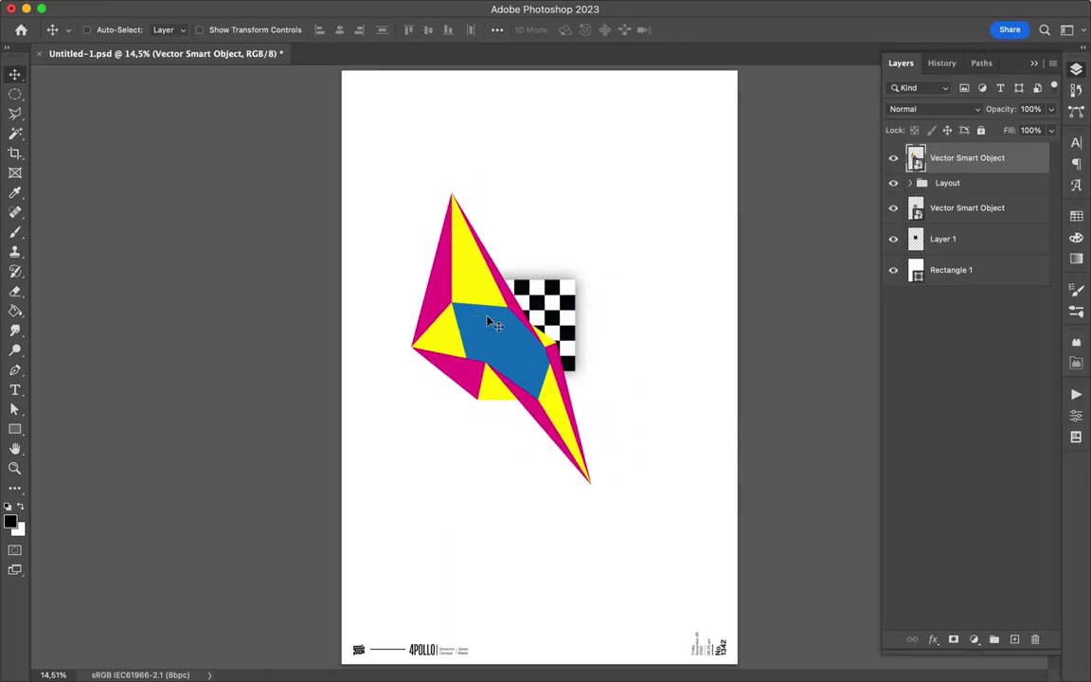
- Start a Polygonal Lasso selection along the kite's lower arm edge
scroll(499, 314, up, 5)
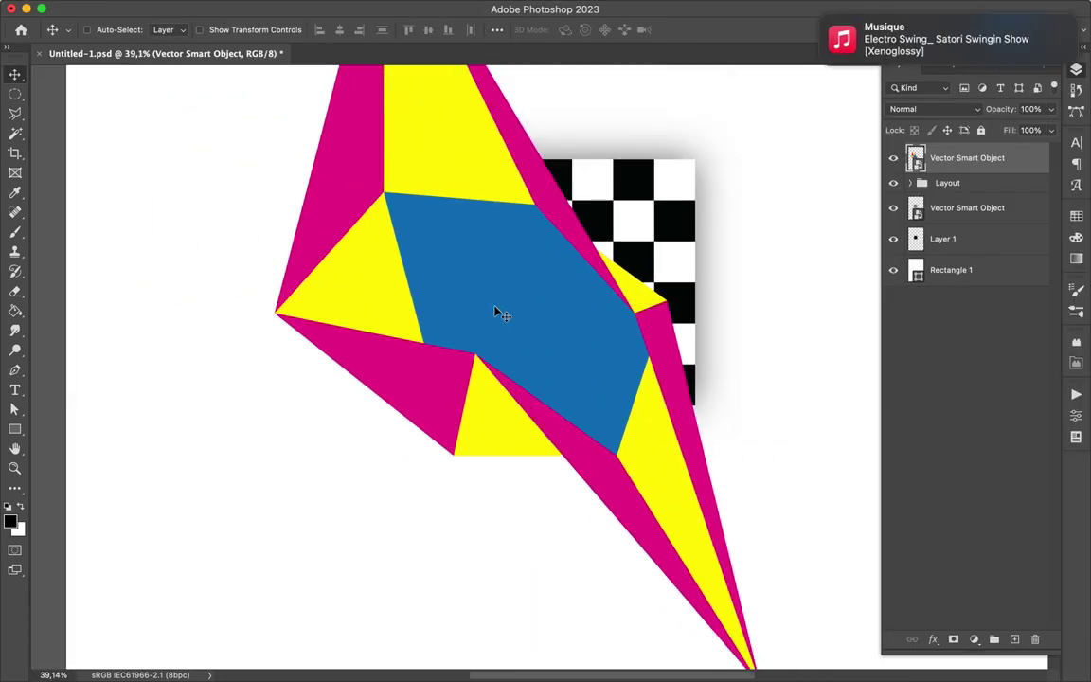
key(l)
scroll(499, 313, up, 2)
scroll(492, 312, up, 2)
click(457, 285)
click(126, 212)
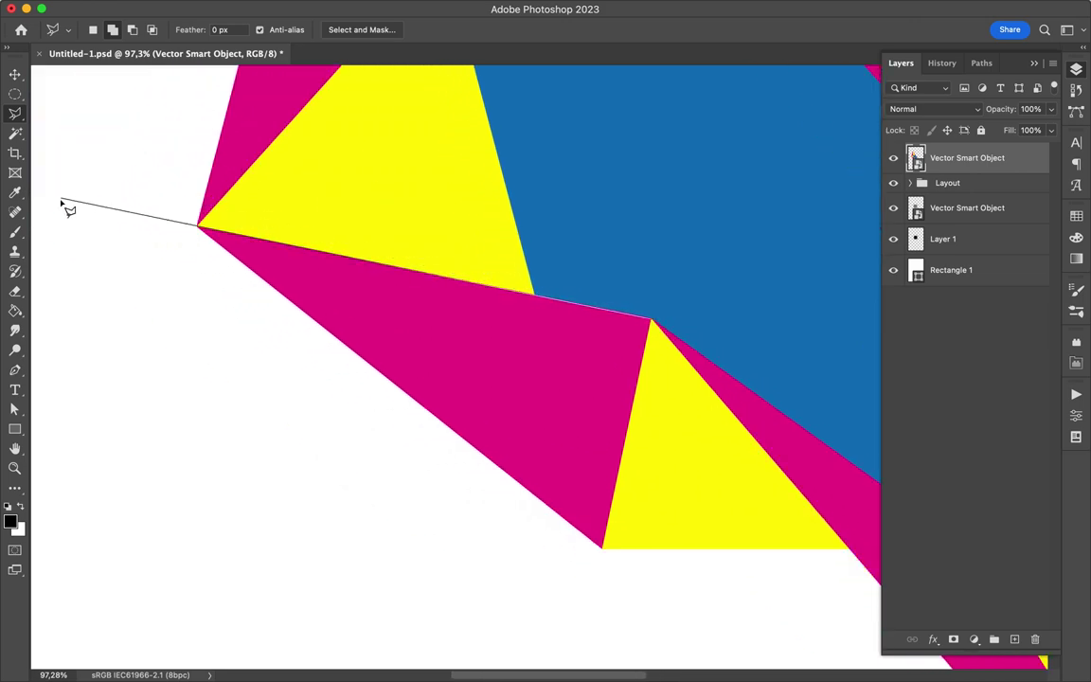
scroll(304, 401, up, 5)
scroll(242, 398, up, 3)
scroll(242, 400, down, 5)
scroll(175, 384, right, 3)
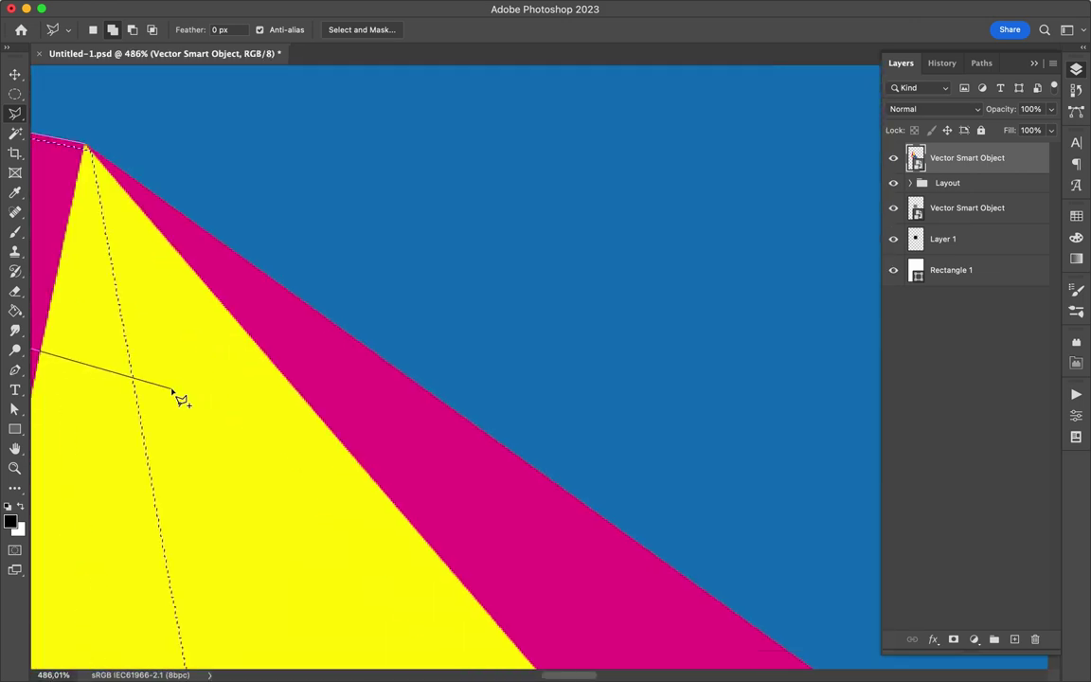
scroll(284, 284, right, 5)
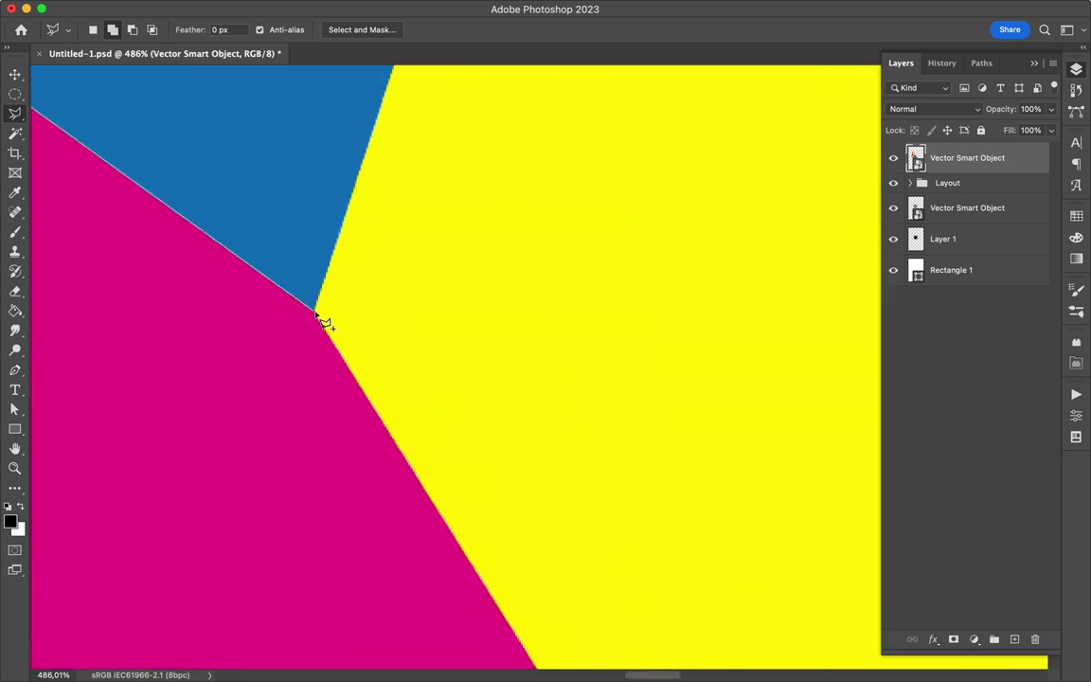
- Finish the polygonal selection around the kite's lower arm at the blue-yellow corner
click(317, 316)
scroll(397, 284, left, 2)
scroll(414, 265, down, 2)
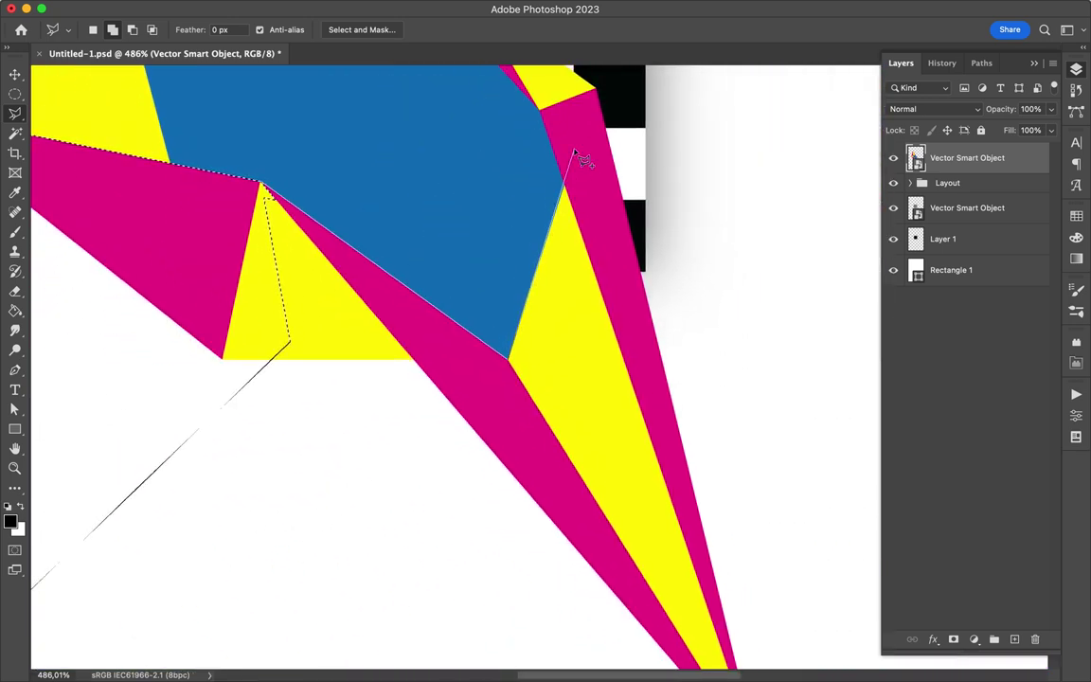
scroll(576, 151, up, 5)
scroll(580, 132, right, 2)
scroll(582, 121, down, 5)
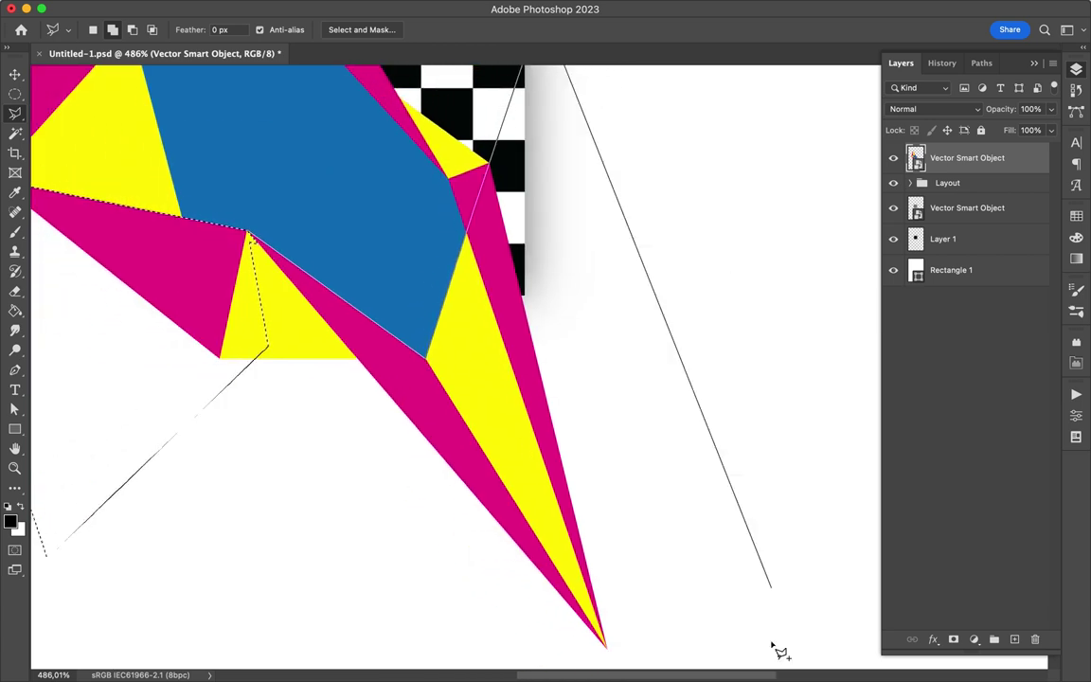
click(774, 660)
click(133, 628)
double_click(48, 555)
- Fill the selection with black on a new layer and move it lower in the stack
scroll(153, 345, down, 1)
key(g)
key(ctrl+shift+alt+n)
click(474, 434)
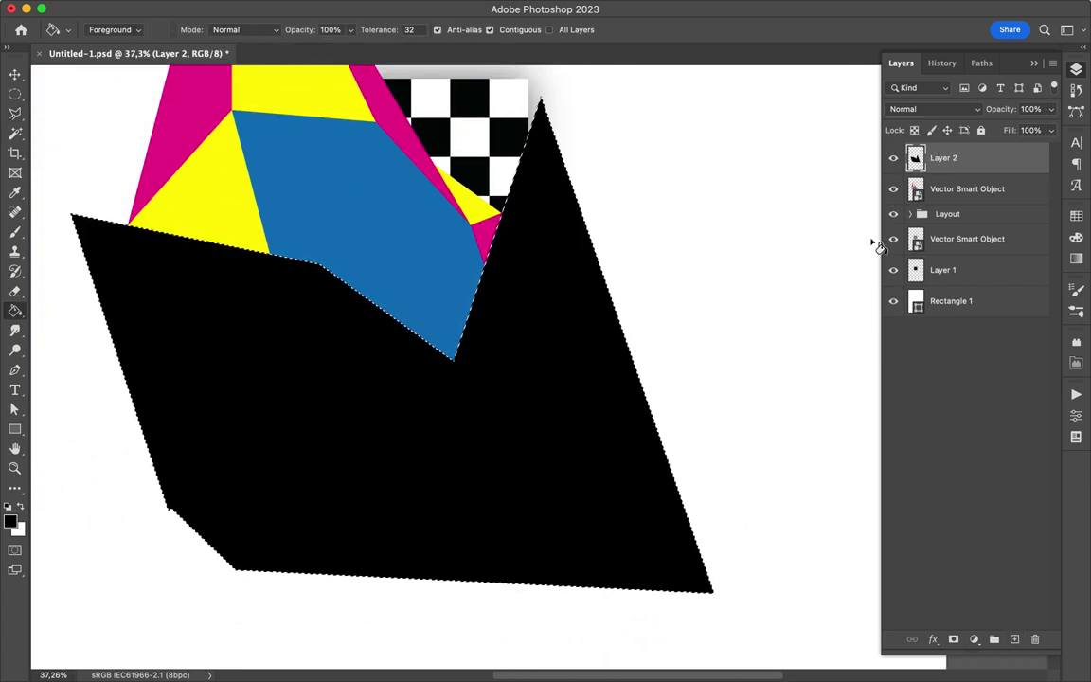
drag(954, 178, 947, 251)
- Mask the checkerboard smart object to the selection and copy the mask onto its shadow layer
click(956, 269)
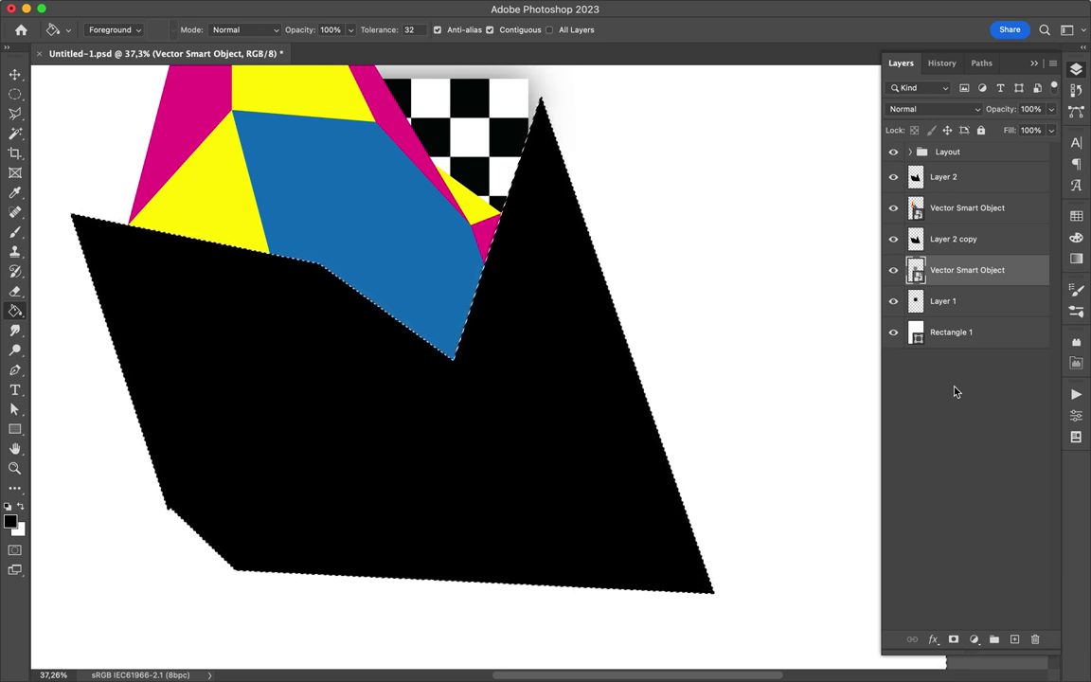
click(952, 639)
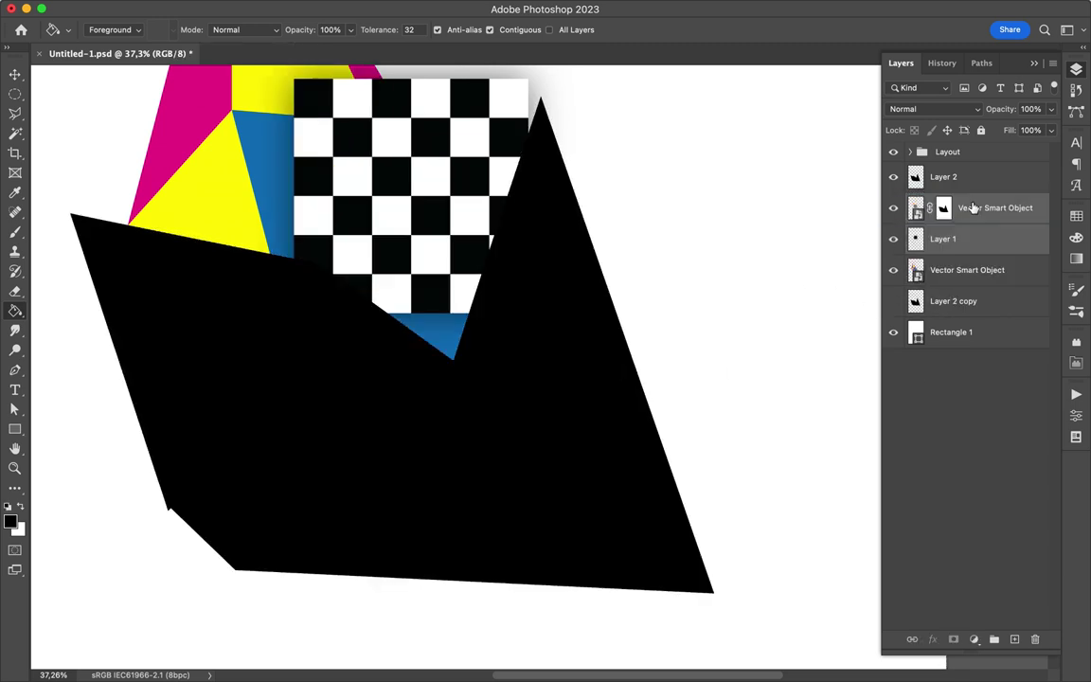
drag(944, 212, 944, 239)
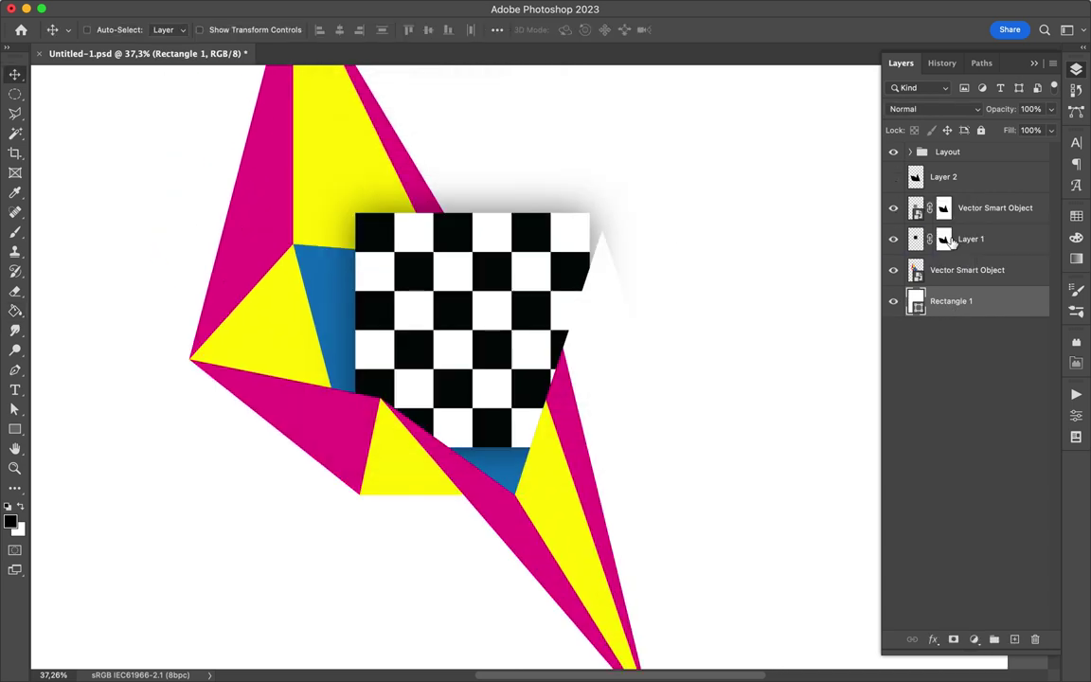
- Hide the checkerboard and shadow layers, close a new selection, then show them again
drag(640, 186, 640, 265)
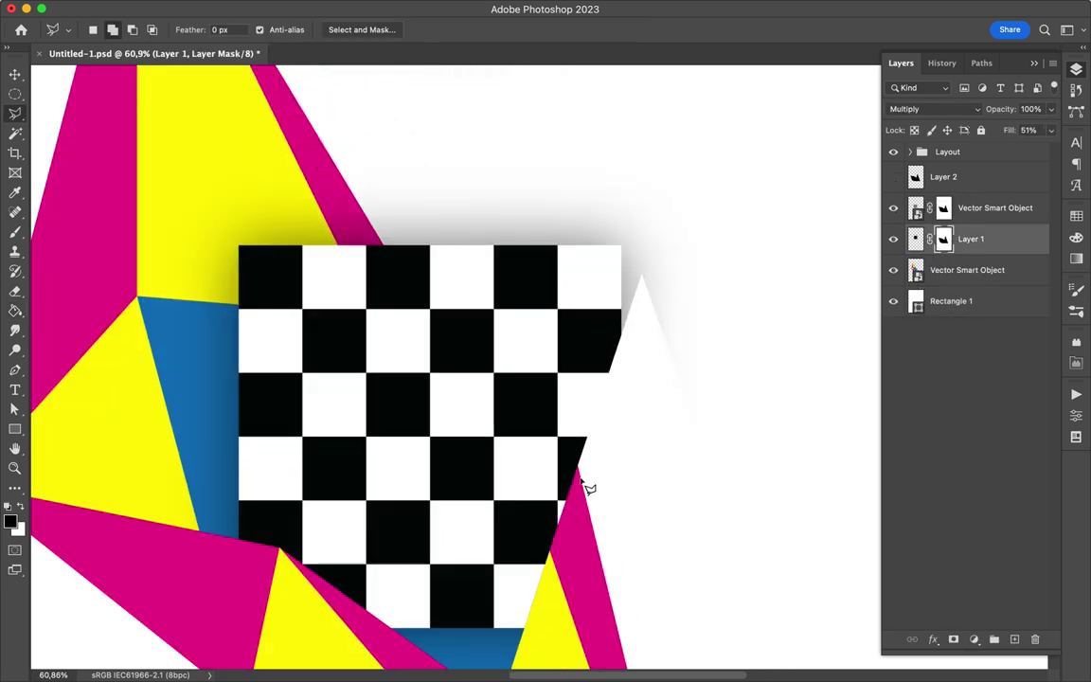
scroll(587, 488, down, 4)
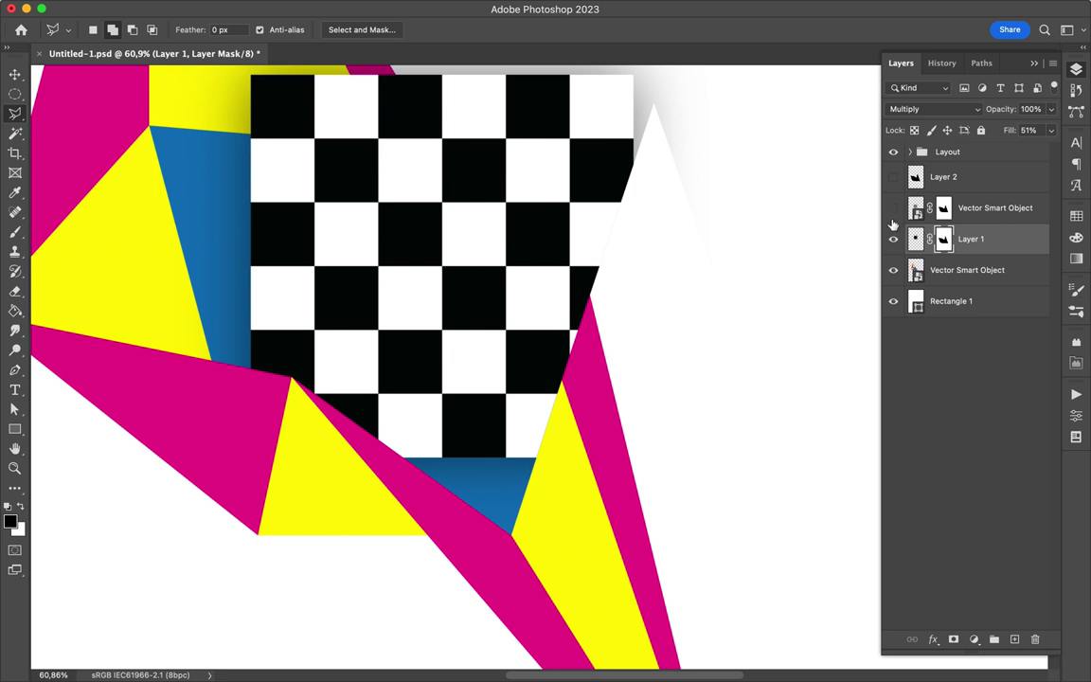
drag(893, 208, 892, 241)
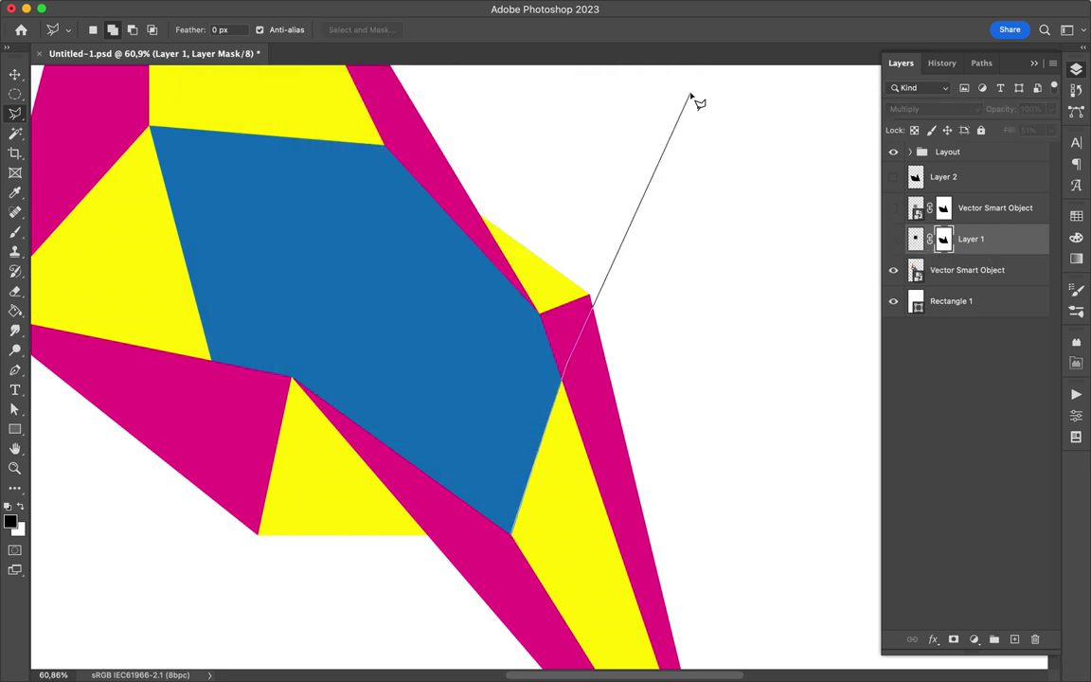
scroll(566, 398, up, 2)
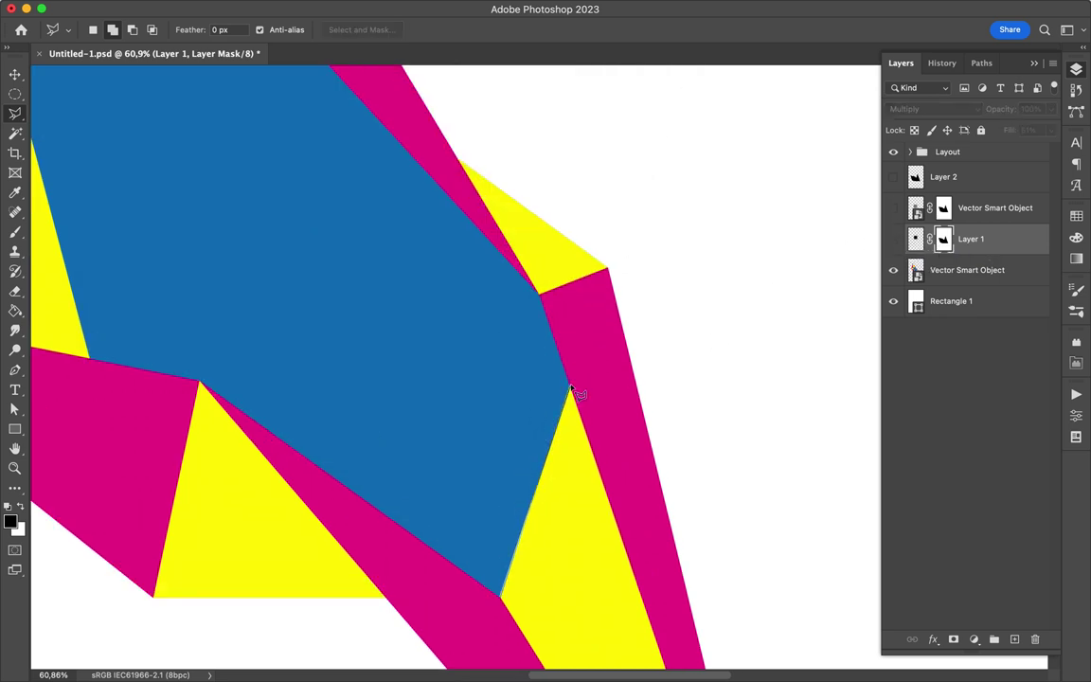
scroll(624, 120, up, 6)
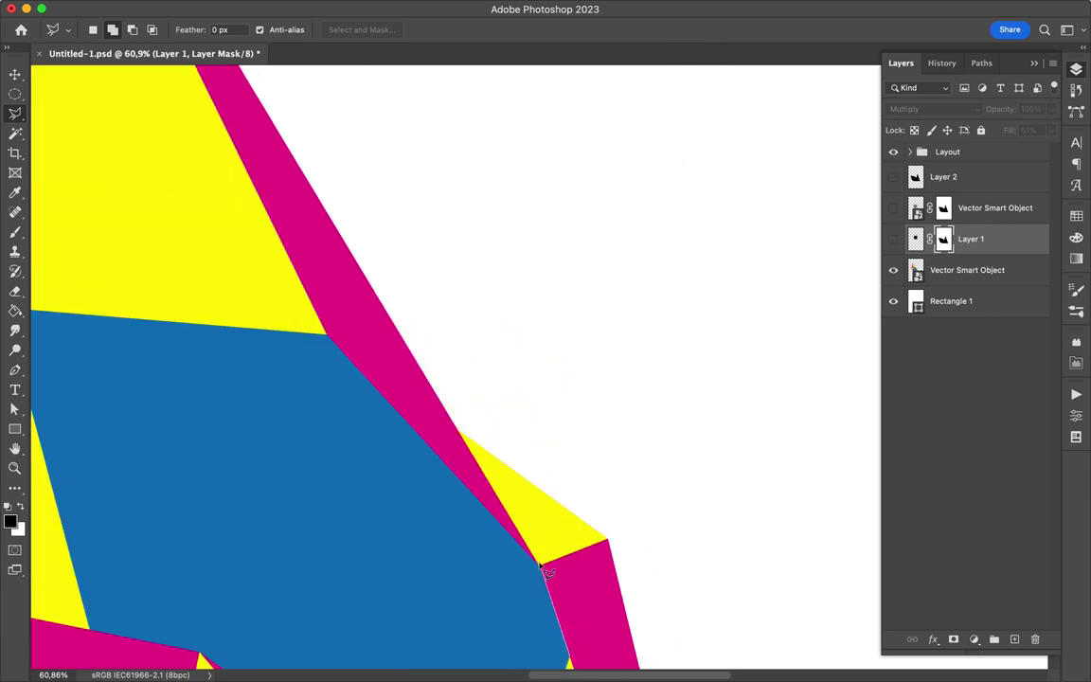
scroll(568, 379, down, 5)
double_click(808, 519)
drag(893, 239, 894, 216)
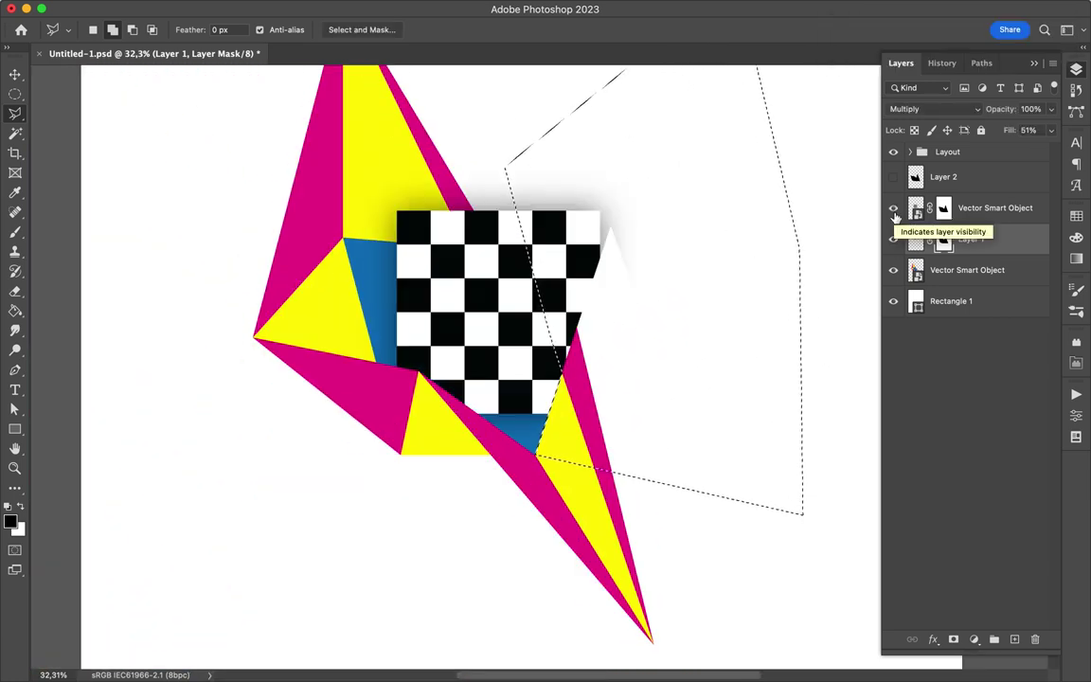
- Paint white into the masks to restore the shadow and checkerboard inside the selection
key(b)
key(x)
drag(578, 407, 621, 316)
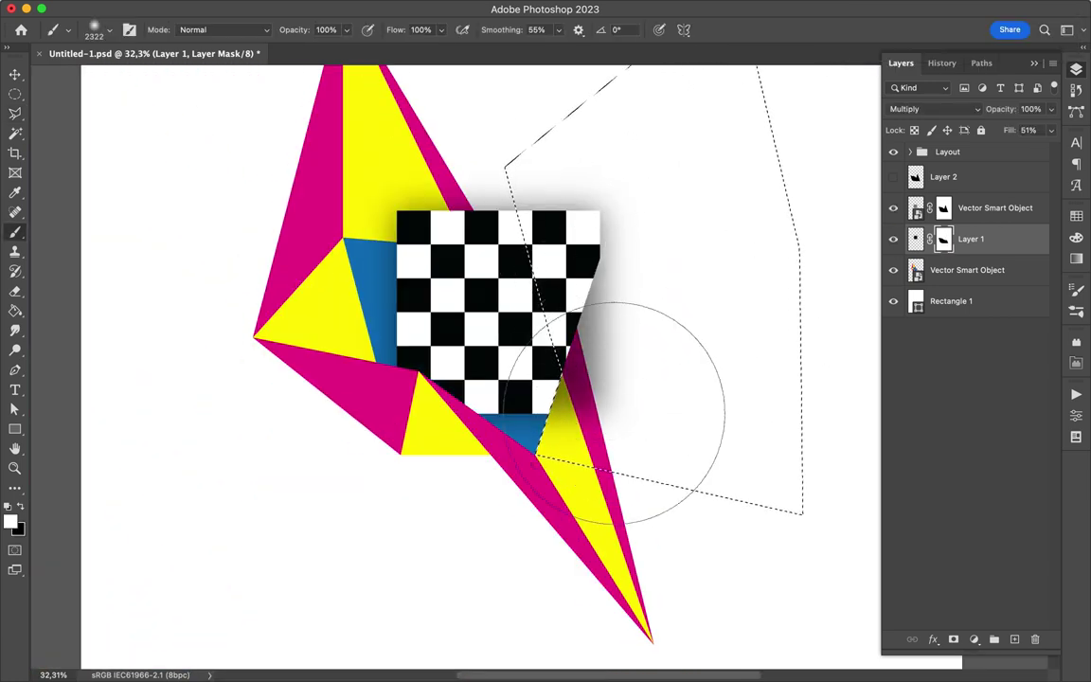
key(alt+])
drag(638, 389, 560, 214)
key(m)
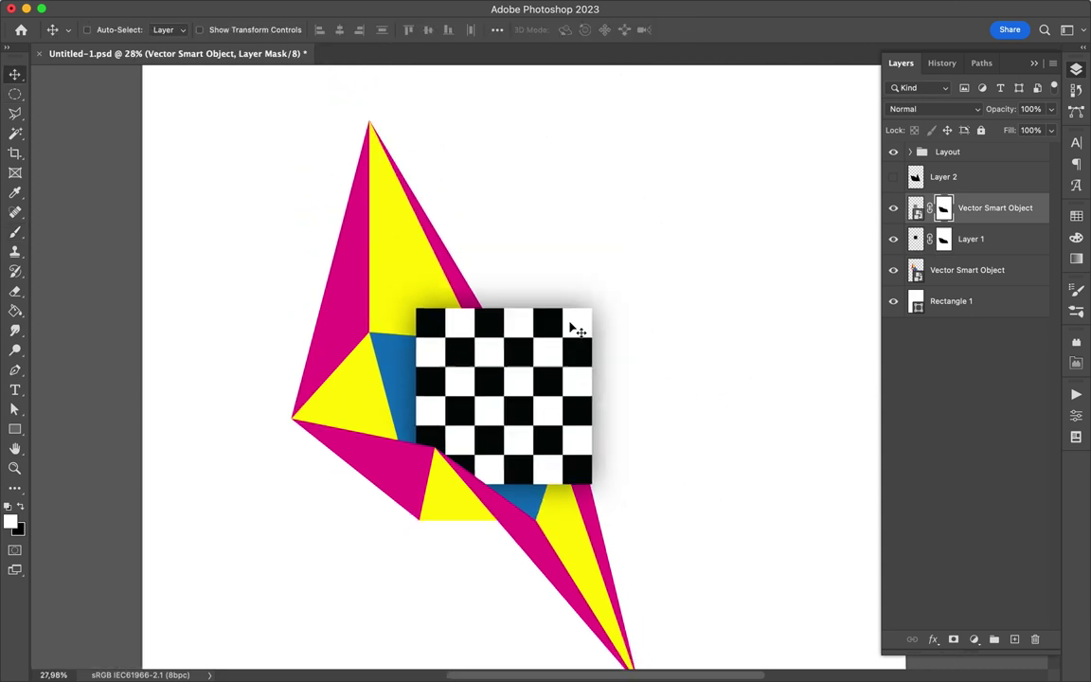
scroll(572, 329, down, 3)
- Create a blurred black star shadow on a new layer placed below the kite
key(ctrl+shift+alt+n)
key(g)
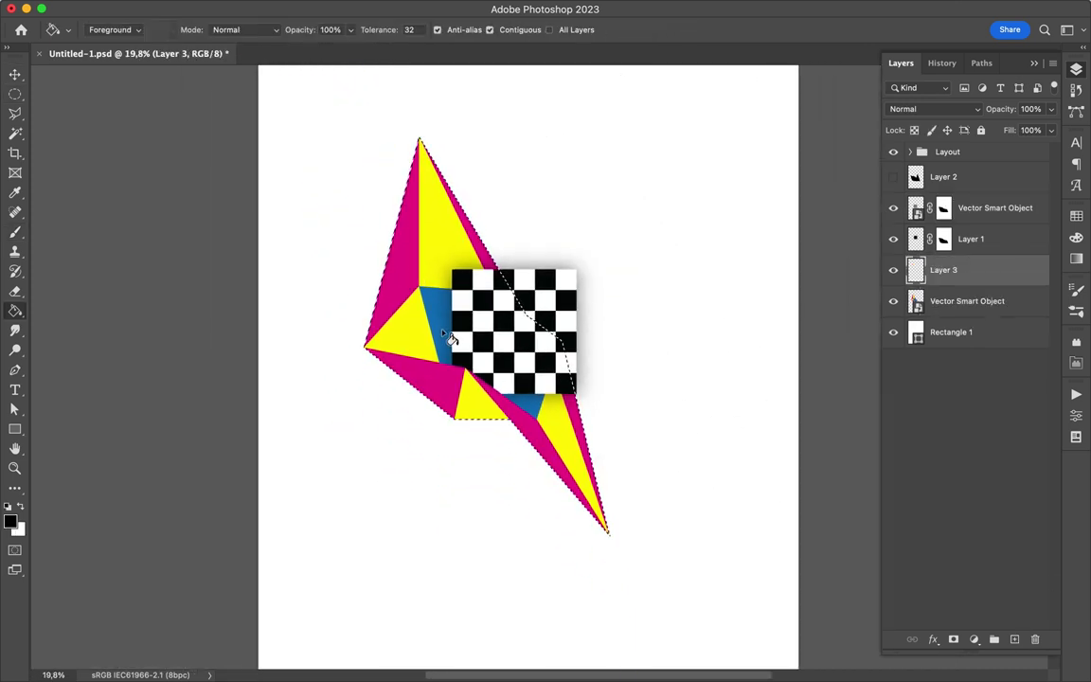
click(397, 296)
key(m)
click(355, 9)
click(368, 31)
drag(975, 271, 985, 311)
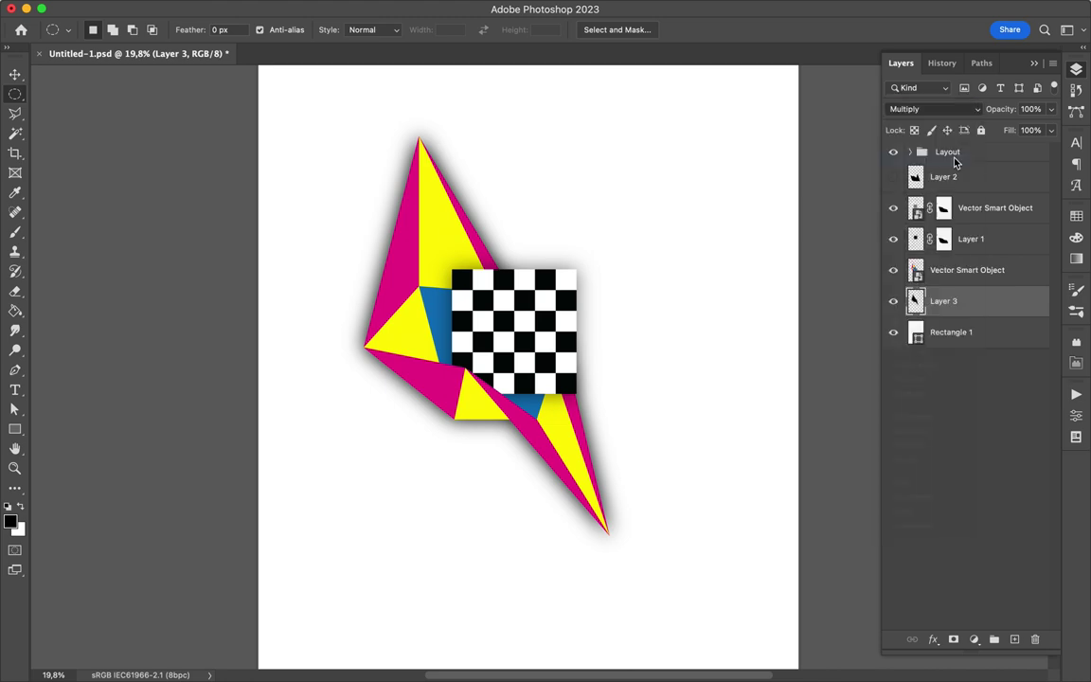
key(v)
scroll(618, 341, up, 1)
- Paste the Illustrator checker pattern into the poster and rotate it into a vertical strip
click(537, 654)
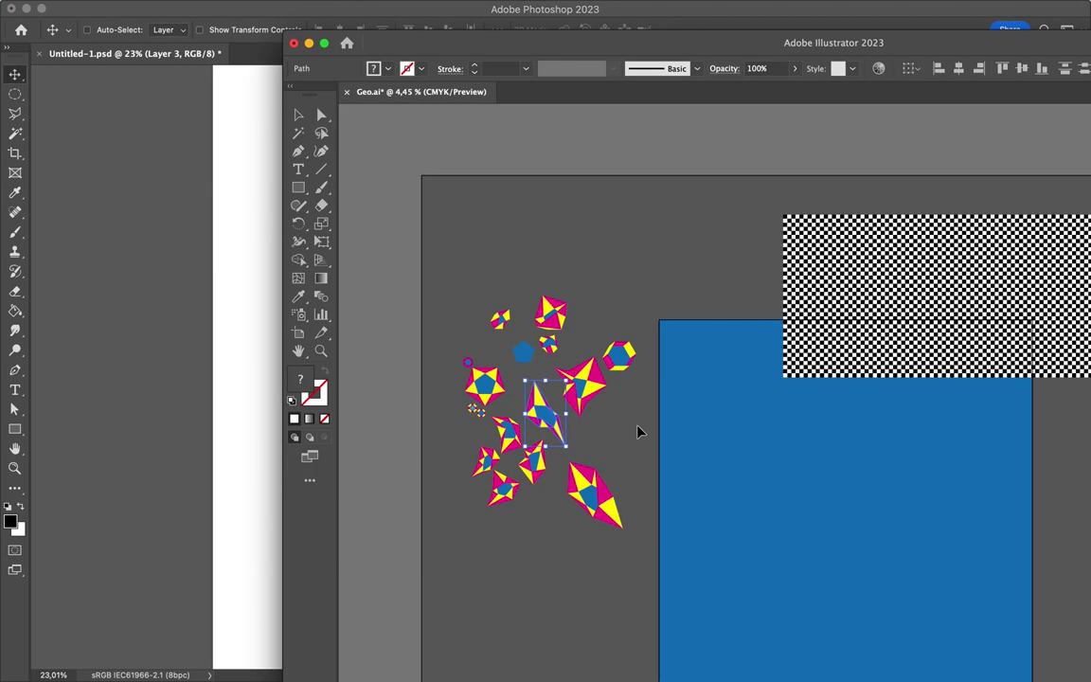
key(ctrl+c)
key(ctrl+Tab)
key(ctrl+v)
drag(852, 426, 511, 113)
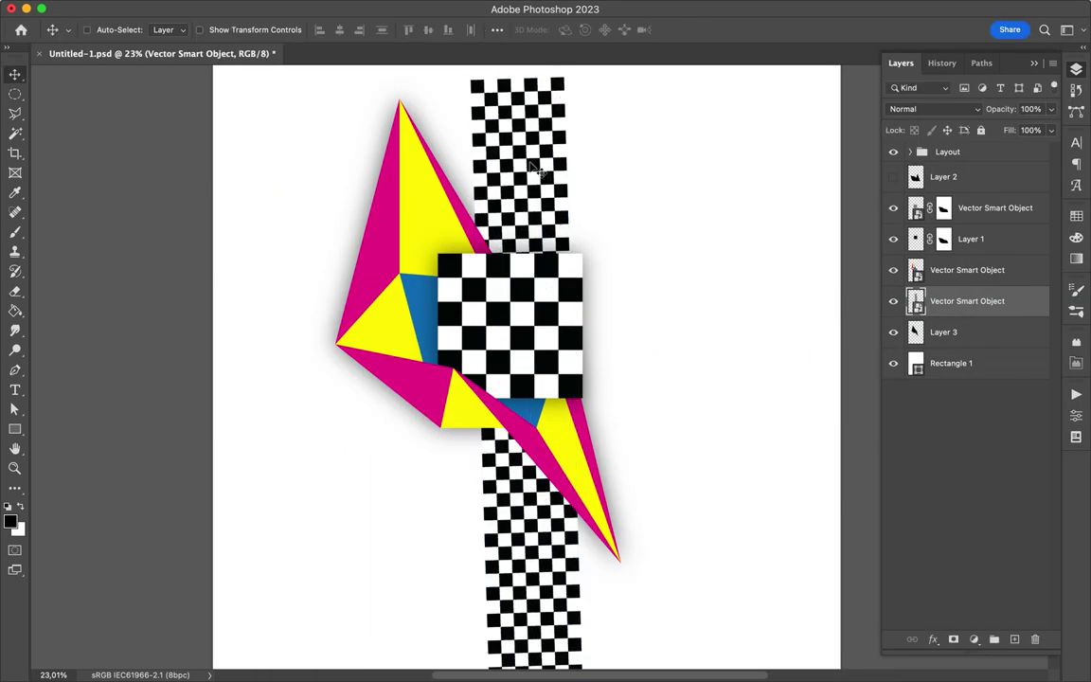
- Commit the checker strip, move it up-left, and put its layer below Layer 3
key(Return)
scroll(487, 153, down, 2)
drag(488, 190, 426, 156)
drag(967, 301, 954, 343)
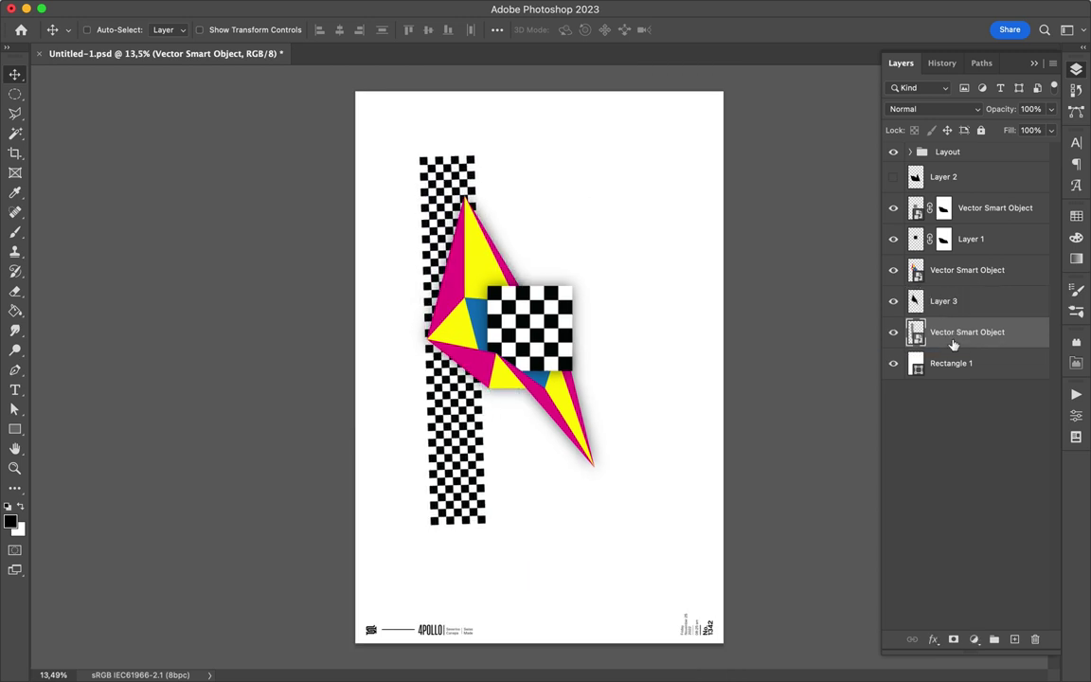
- Select Layer 3, Layer 1 and the top Vector Smart Object, try moving the star, then undo
click(512, 307)
ctrl+click(970, 238)
ctrl+click(966, 208)
mouse_move(488, 261)
mouse_down()
mouse_move(539, 294)
mouse_move(497, 388)
mouse_up()
key(ctrl+z)
scroll(463, 214, up, 1)
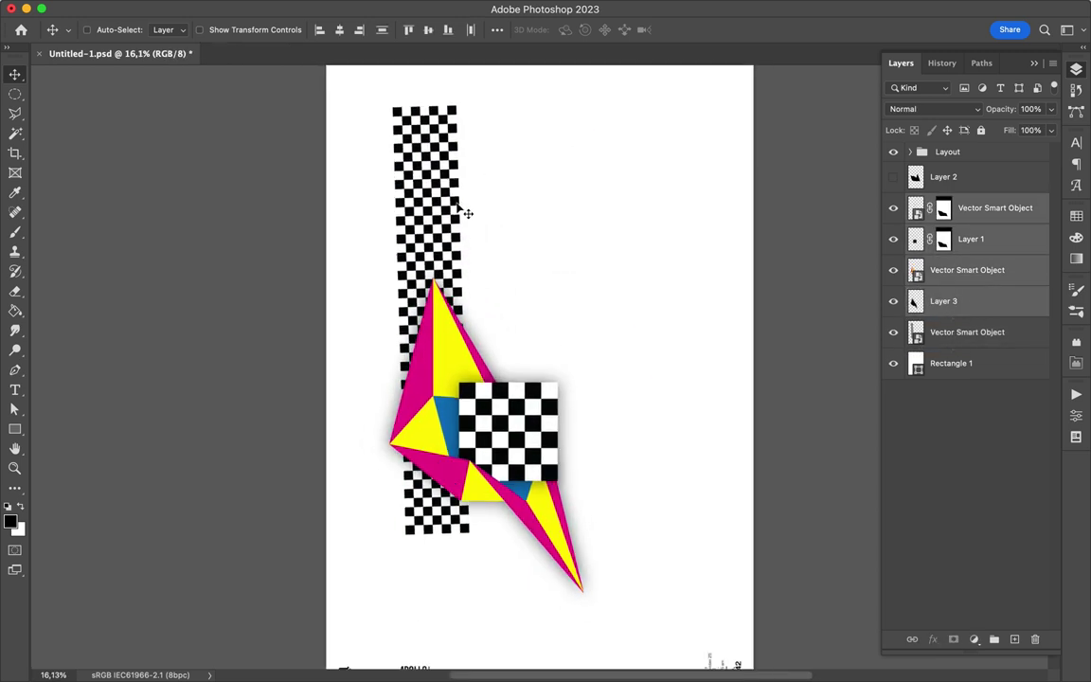
- Shift the checker strip left and rotate it upright behind the star
ctrl+click(445, 204)
drag(445, 204, 401, 204)
key(ctrl+t)
drag(388, 122, 384, 125)
drag(388, 179, 426, 206)
key(Return)
- Tilt the checker square slightly counterclockwise, about -6°
click(930, 239)
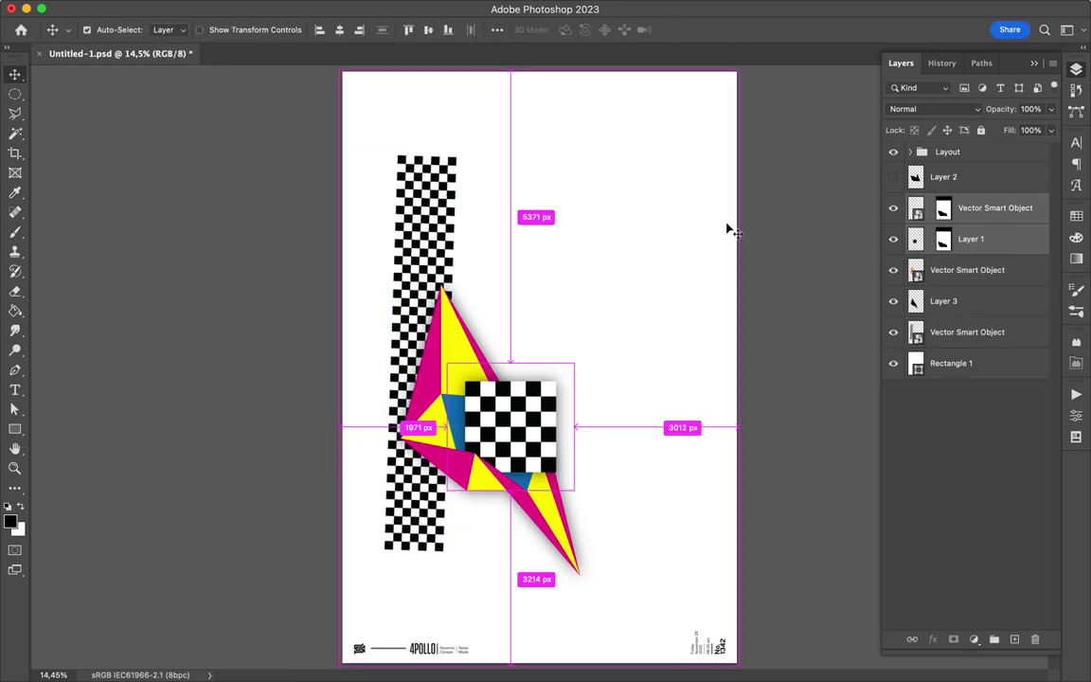
key(ctrl+t)
drag(591, 286, 577, 293)
key(Return)
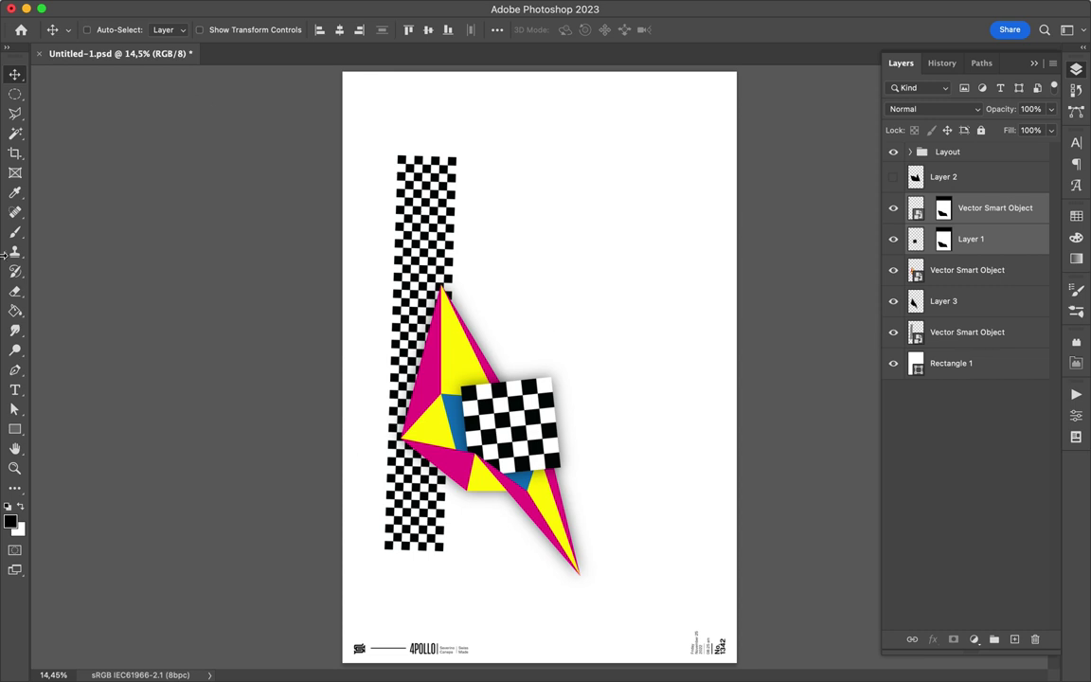
- Draw a large blue-filled circle on the page
key(u)
drag(336, 315, 632, 610)
click(881, 596)
- Move the blue circle's layer beneath the star, then lower and enlarge the circle
click(971, 251)
key(v)
drag(947, 208, 947, 381)
drag(553, 461, 535, 537)
key(ctrl+t)
drag(584, 422, 603, 382)
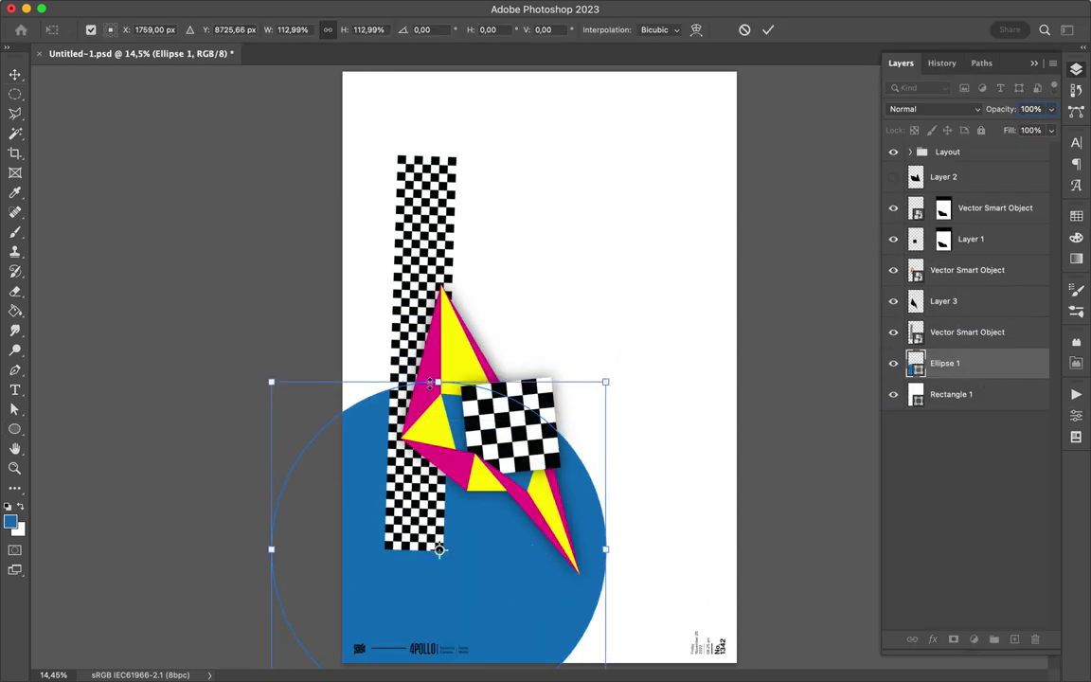
key(Return)
- Shrink the blue circle slightly and settle it at the lower left
drag(446, 485, 472, 524)
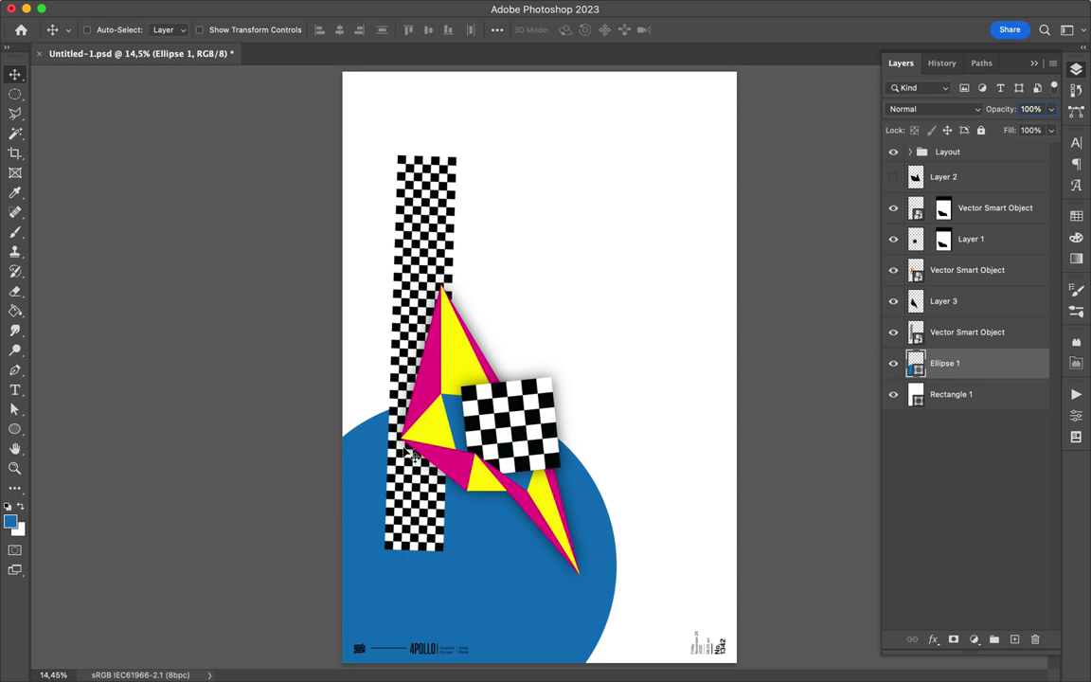
drag(455, 550, 503, 529)
key(ctrl+t)
drag(664, 294, 564, 401)
key(Return)
mouse_move(445, 519)
mouse_down()
mouse_move(460, 528)
mouse_move(434, 513)
mouse_up()
- Draw a two-point Pen line with no fill and a magenta stroke
key(p)
click(508, 424)
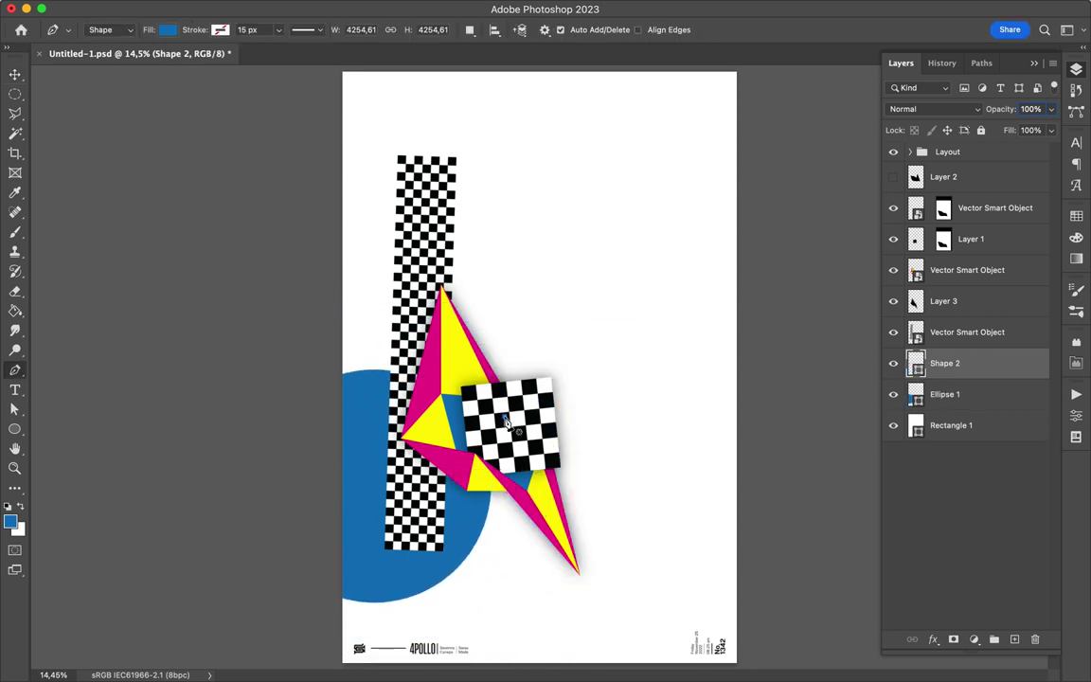
click(689, 111)
key(a)
click(225, 30)
click(131, 107)
click(138, 56)
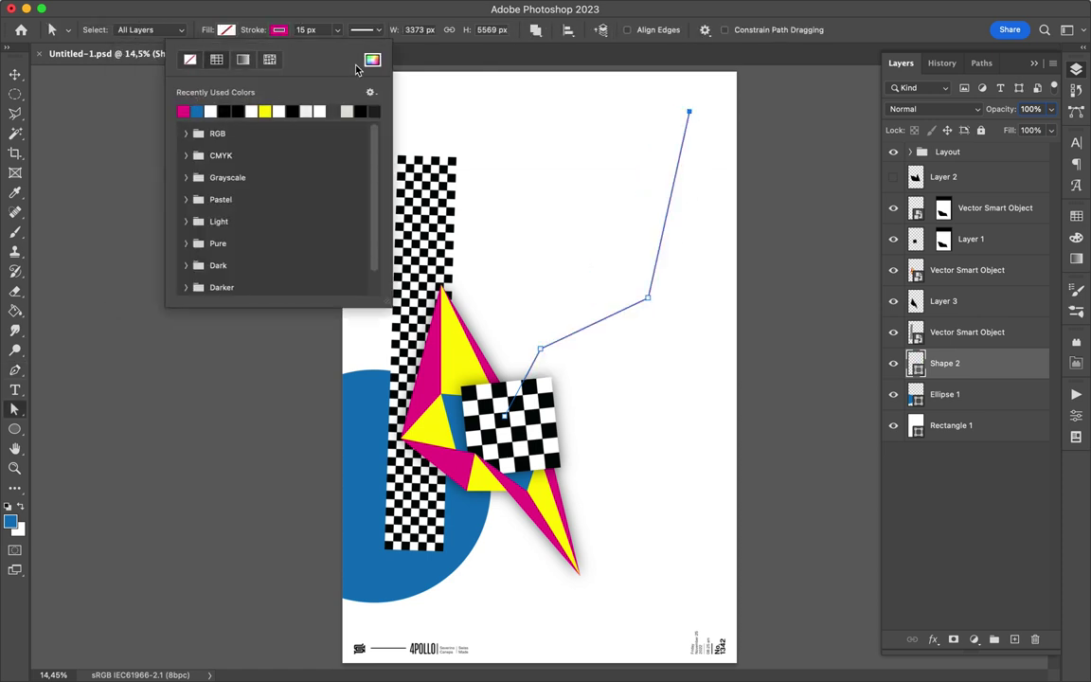
- Make the magenta line dashed at width 25, above the star, and position it
click(366, 30)
click(322, 30)
text(25)
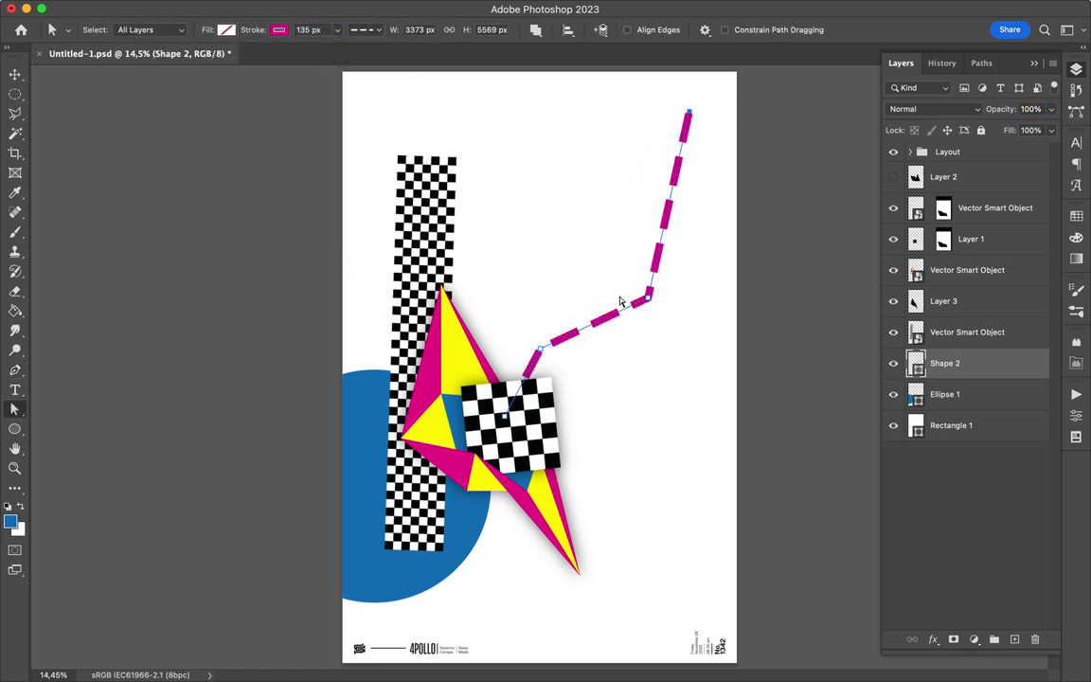
drag(944, 363, 895, 190)
key(v)
drag(598, 306, 600, 335)
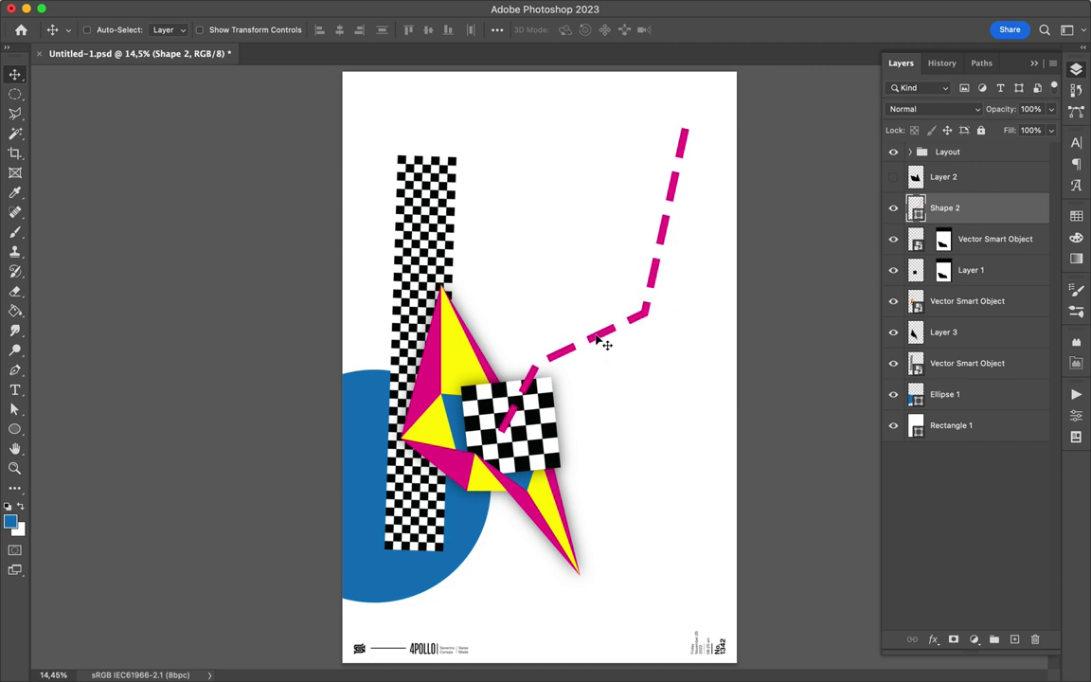
- Alt-duplicate the blue circle up and right and give the copy a yellow fading gradient
drag(417, 445, 609, 318)
key(a)
click(225, 29)
click(191, 58)
click(283, 159)
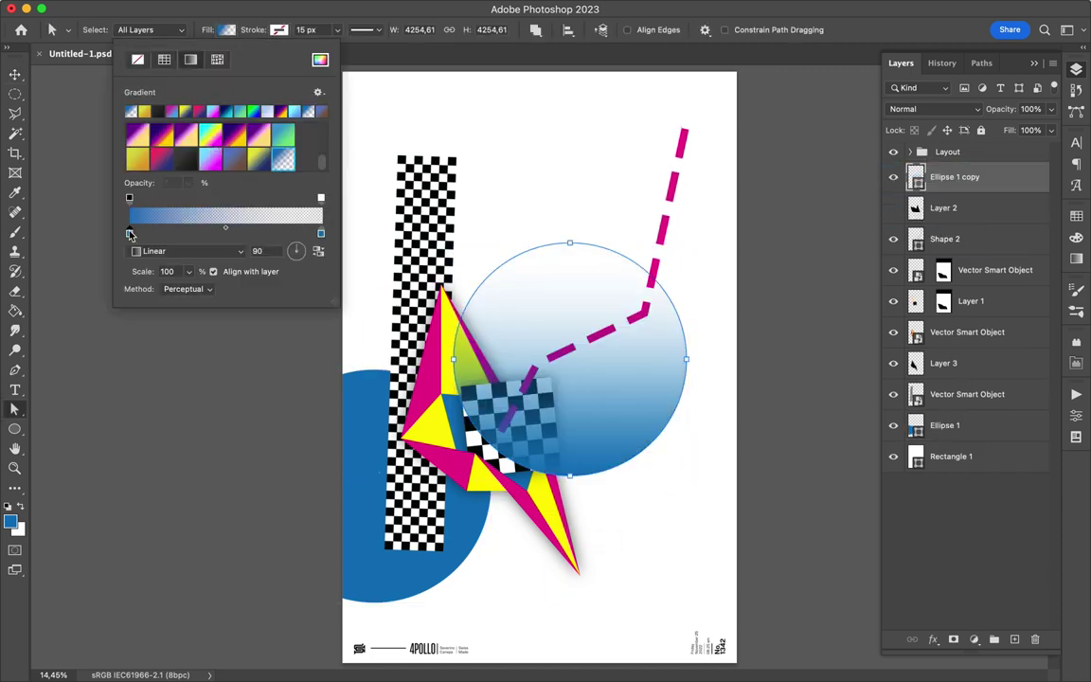
double_click(129, 234)
click(896, 254)
click(777, 203)
double_click(320, 232)
click(776, 203)
click(668, 415)
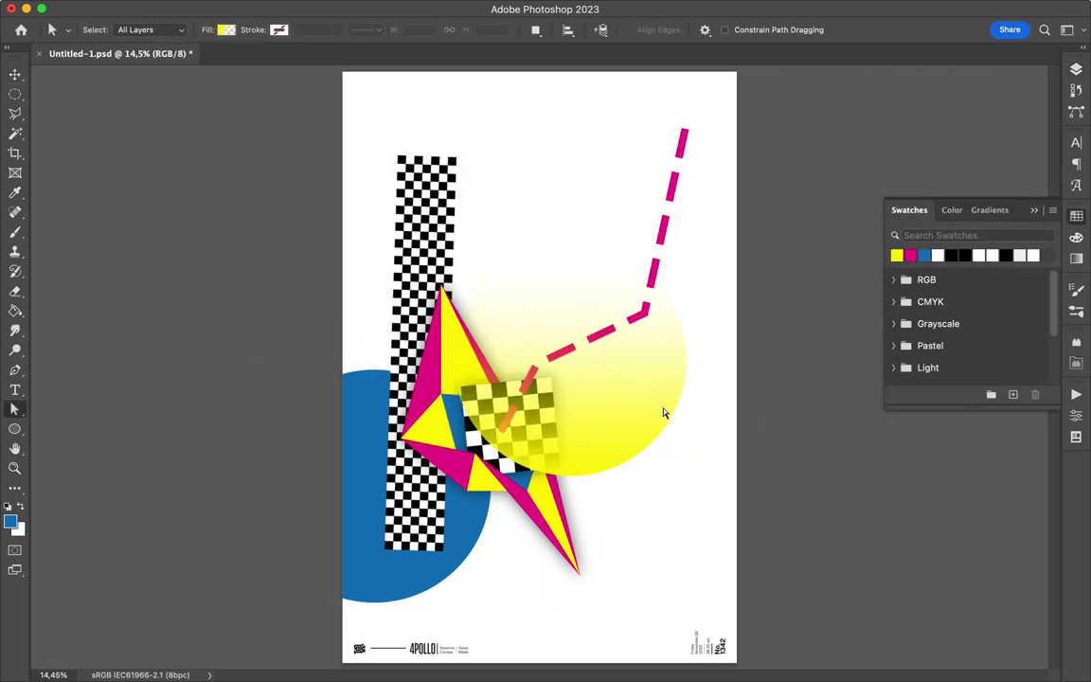
- Shrink the yellow circle toward the checker square
key(v)
key(ctrl+t)
drag(711, 253, 583, 400)
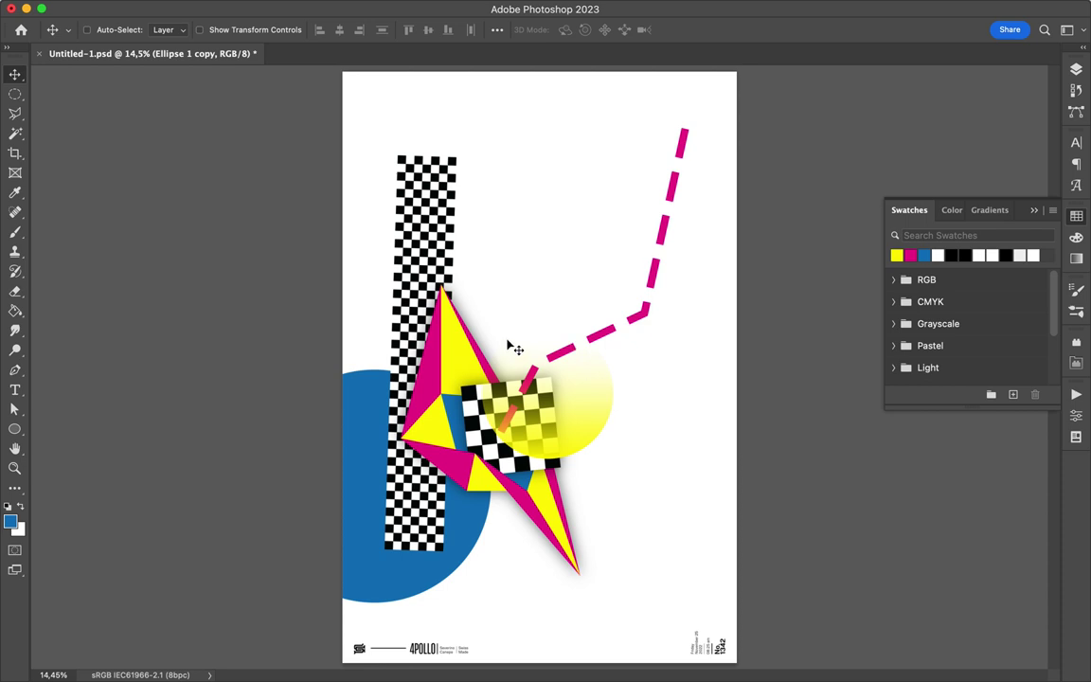
- Type 'GEO' above the star and enlarge it
key(t)
click(516, 258)
text(GEO)
key(ctrl+Return)
key(ctrl+t)
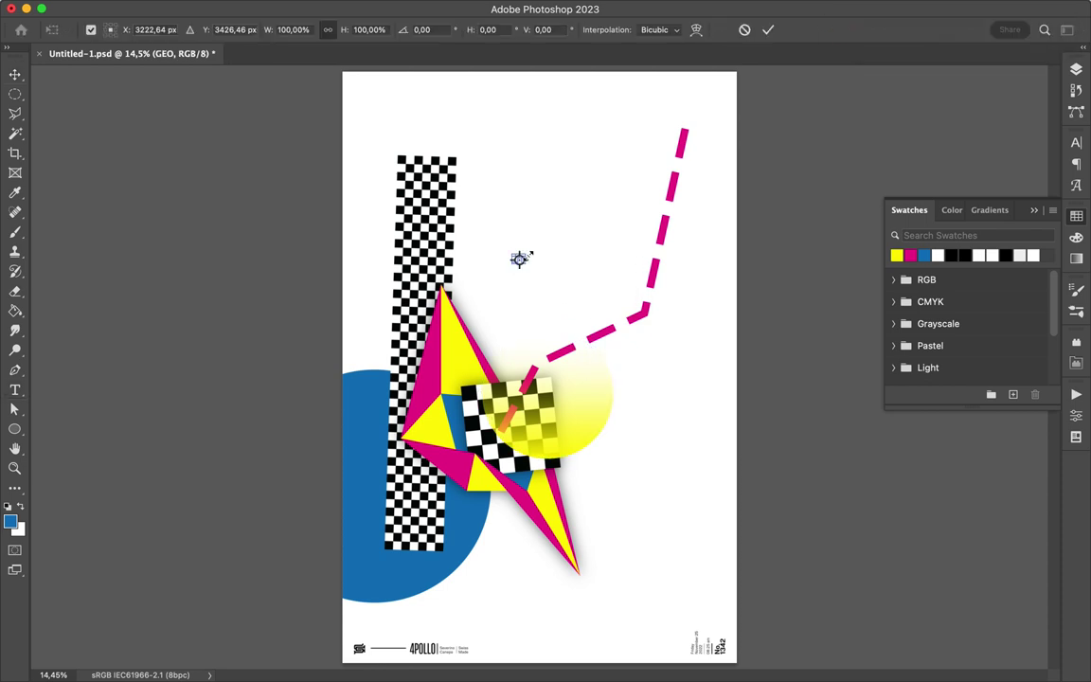
key(ctrl+t)
key(Return)
- Convert the GEO layer to a Smart Object and skew it into a slant
key(F7)
right_click(987, 173)
click(786, 374)
key(ctrl+t)
right_click(571, 239)
click(583, 322)
mouse_move(686, 243)
mouse_down()
mouse_move(672, 312)
mouse_move(496, 358)
mouse_up()
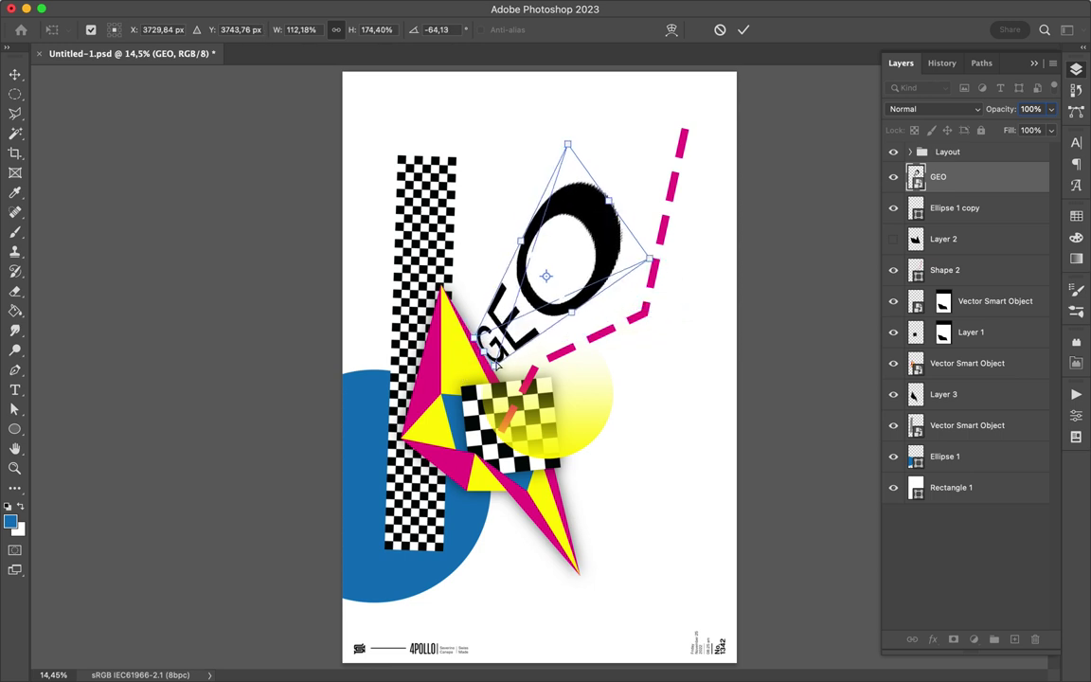
drag(495, 364, 528, 341)
key(Return)
- Shrink GEO so it sits near the yellow circle
key(ctrl+t)
drag(555, 212, 516, 322)
key(Return)
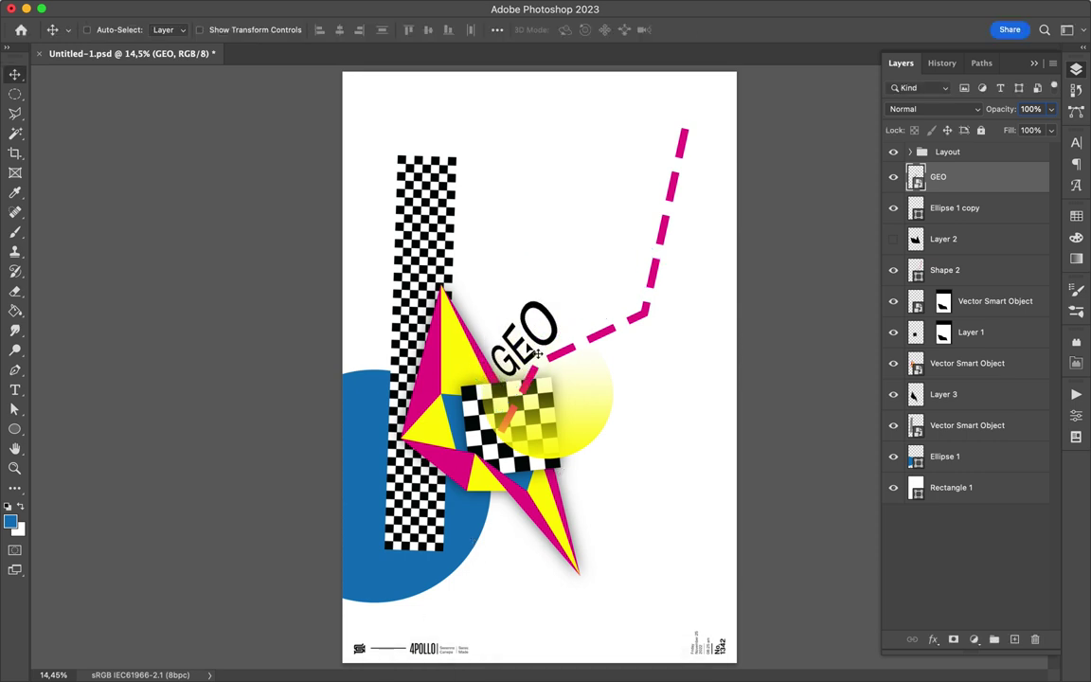
scroll(536, 352, up, 3)
- Draw two small blue dots near GEO with the Ellipse tool
key(u)
drag(470, 267, 481, 279)
drag(599, 211, 602, 215)
key(v)
key(u)
key(a)
click(226, 29)
- Fill the new dot magenta and add a small black circle on the star
click(148, 107)
key(u)
drag(376, 433, 397, 453)
key(a)
click(225, 29)
click(126, 66)
key(v)
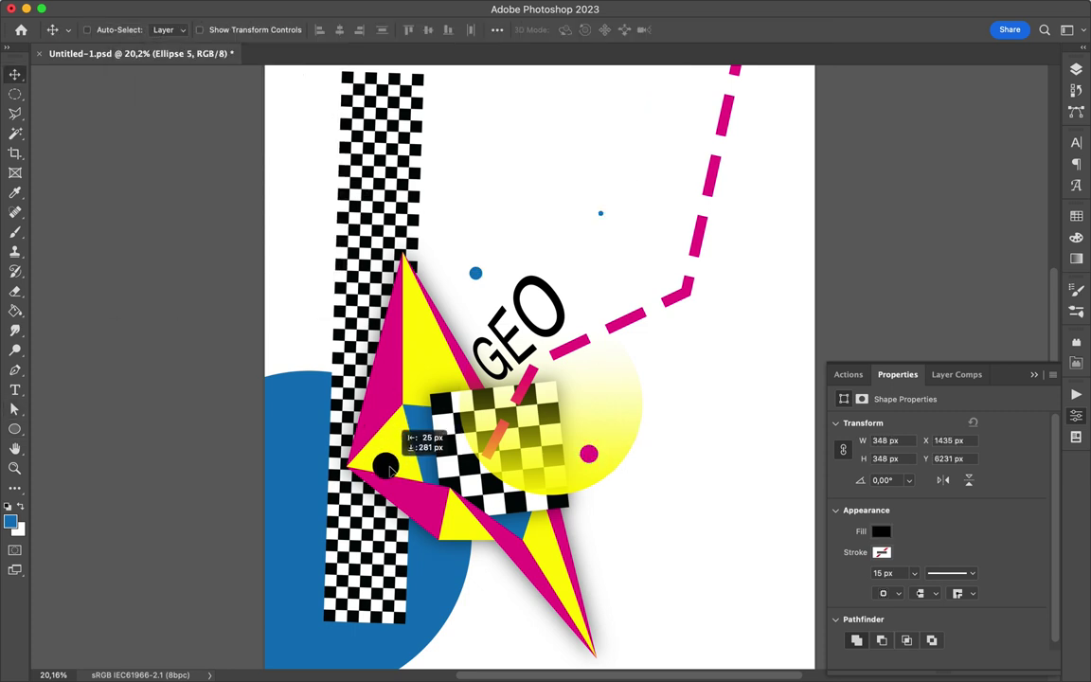
- Zoom out and enlarge the blue circle
key(ctrl+minus)
key(ctrl+t)
mouse_move(236, 614)
mouse_down()
mouse_move(187, 665)
mouse_move(195, 636)
mouse_up()
key(Return)
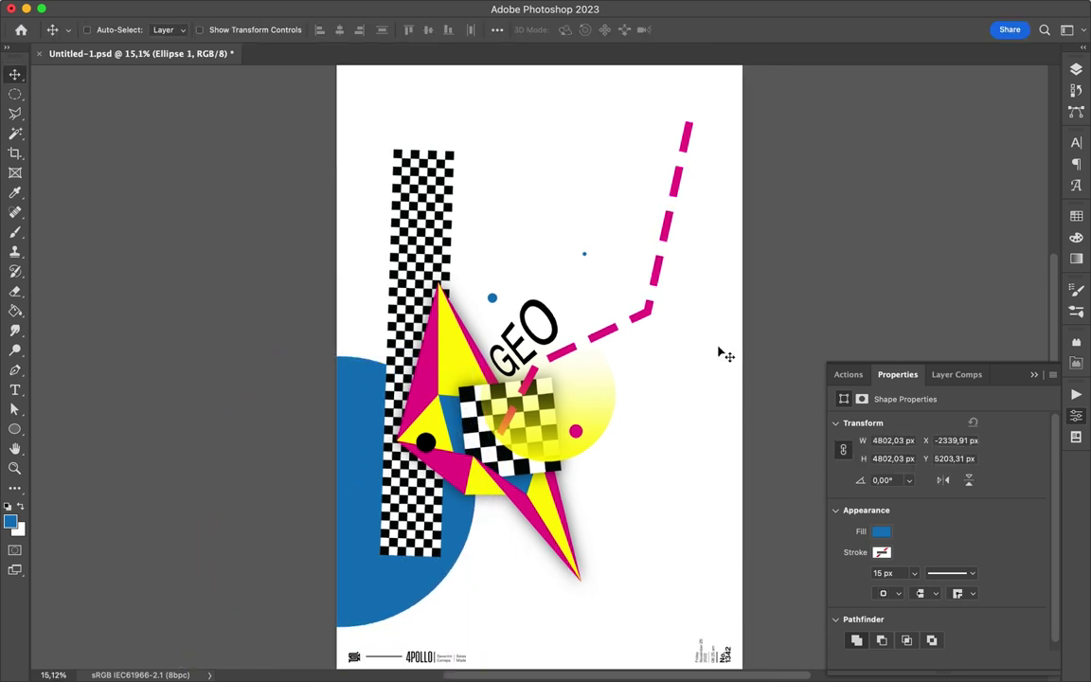
- Distort the dashed line so it stretches up to the top right and rises from GEO
key(ctrl+t)
right_click(587, 348)
click(607, 455)
drag(499, 141, 501, 111)
drag(499, 428, 507, 477)
drag(500, 111, 504, 54)
key(Return)
mouse_move(679, 142)
mouse_down()
mouse_move(659, 266)
mouse_move(645, 274)
mouse_move(672, 270)
mouse_move(645, 268)
mouse_up()
key(Return)
- Move GEO closer to the star and nudge the magenta dot down-left
click(526, 327)
key(ctrl+t)
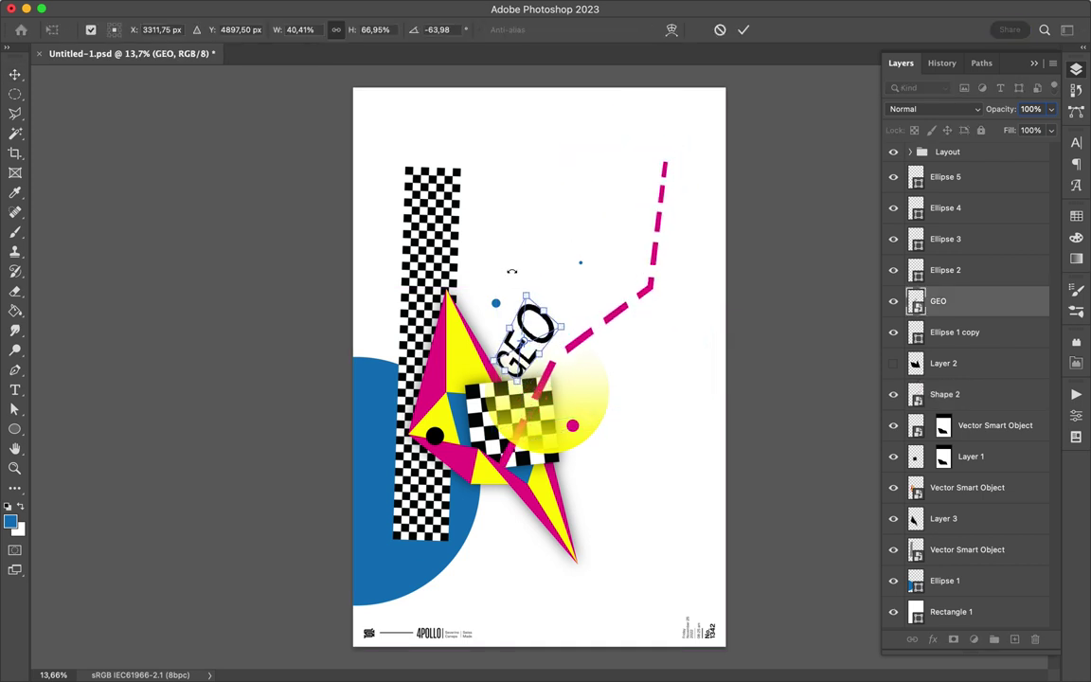
key(Return)
mouse_move(516, 321)
mouse_down()
mouse_move(537, 324)
mouse_move(484, 328)
mouse_up()
drag(572, 425, 566, 430)
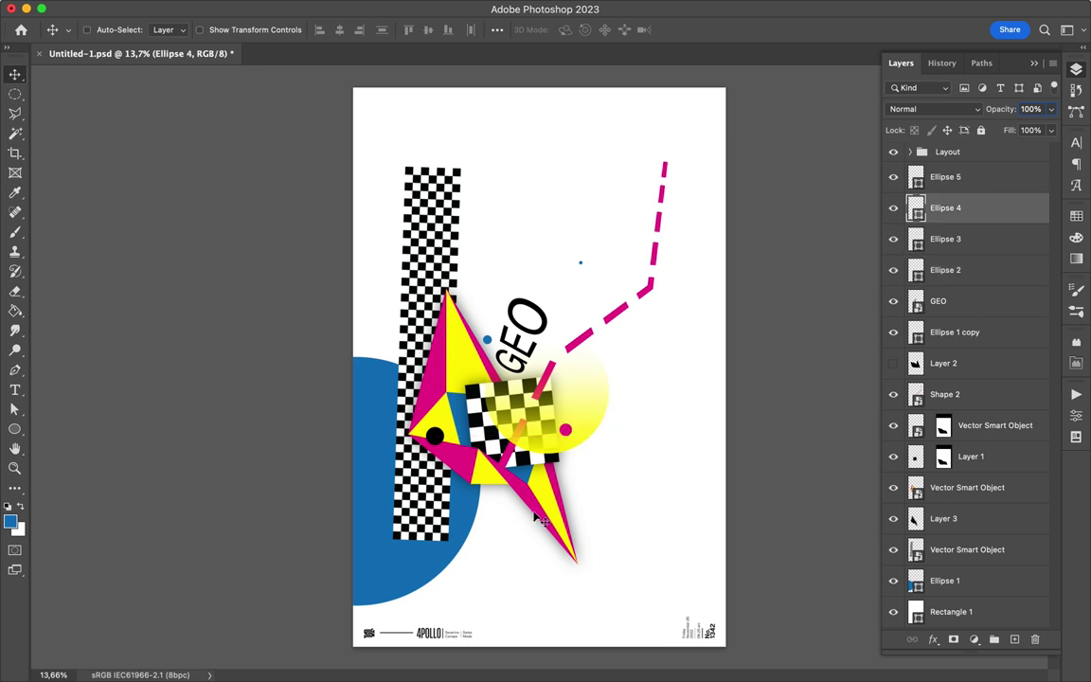
- Draw two small pointed shapes, the second one blue near the yellow circle
key(p)
drag(494, 495, 503, 535)
key(a)
click(225, 30)
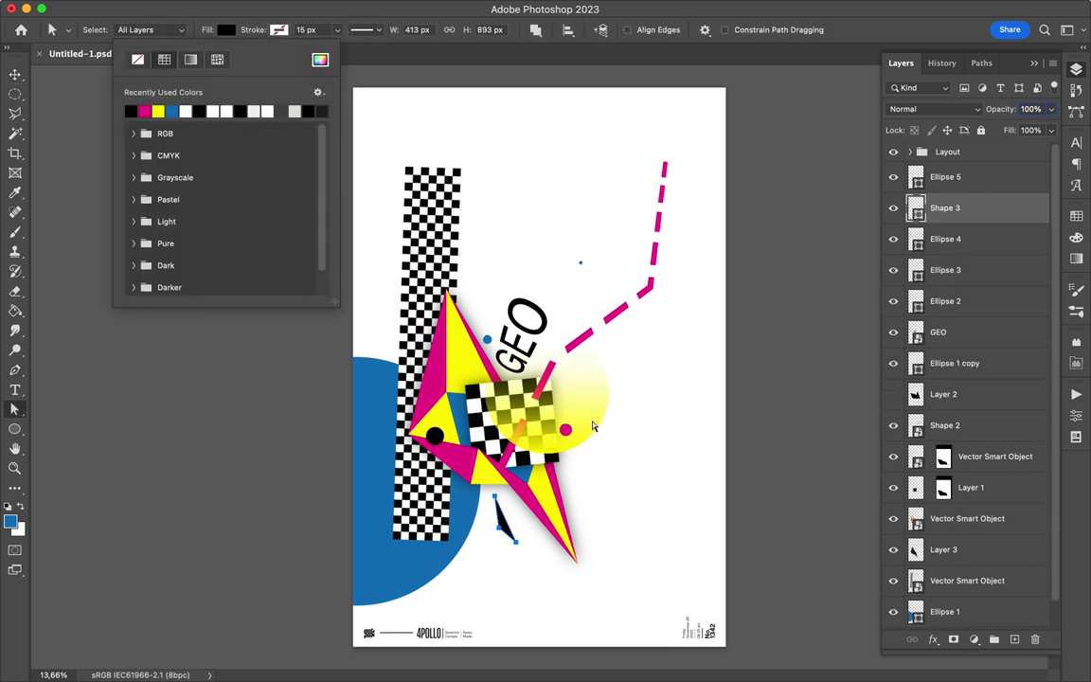
key(p)
drag(582, 389, 591, 385)
key(a)
click(225, 30)
click(164, 92)
- Add a third pointed shape at upper left and make it magenta
key(p)
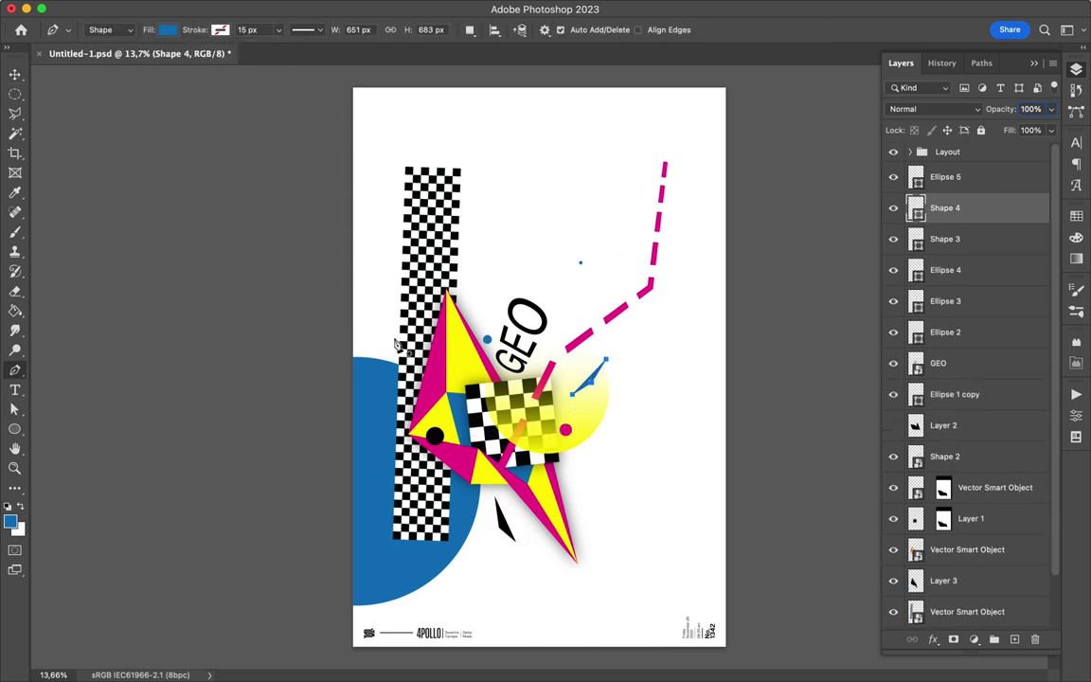
drag(370, 322, 388, 358)
click(167, 30)
click(71, 110)
key(a)
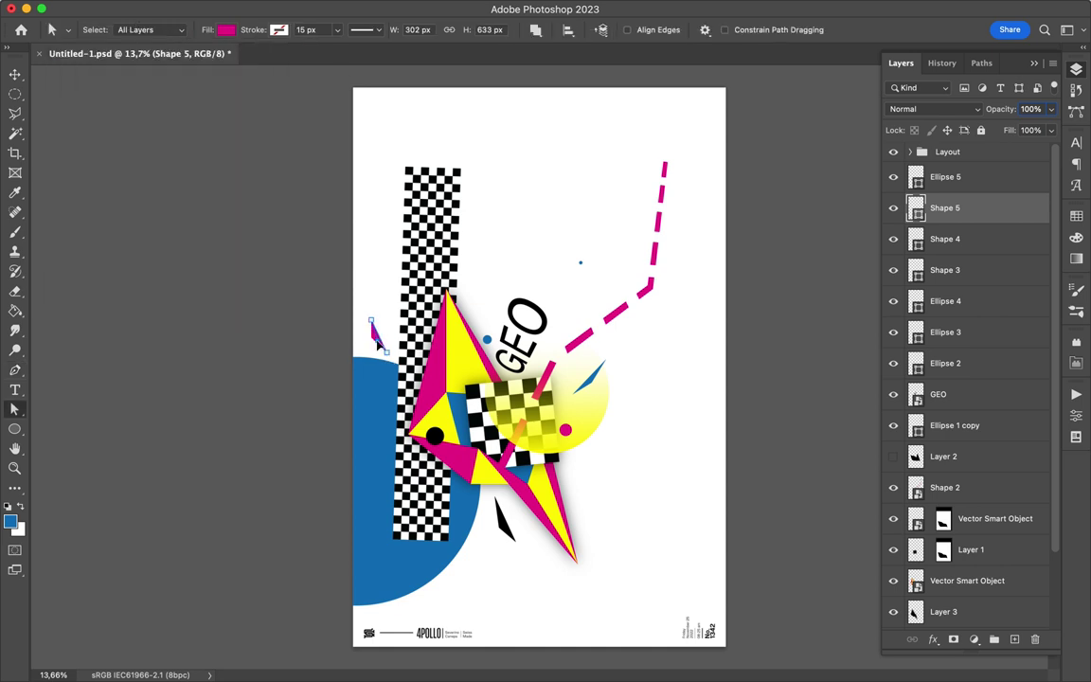
click(640, 414)
key(v)
scroll(539, 248, up, 1)
key(a)
- Rotate the black pointed shape and move it up-left
click(595, 382)
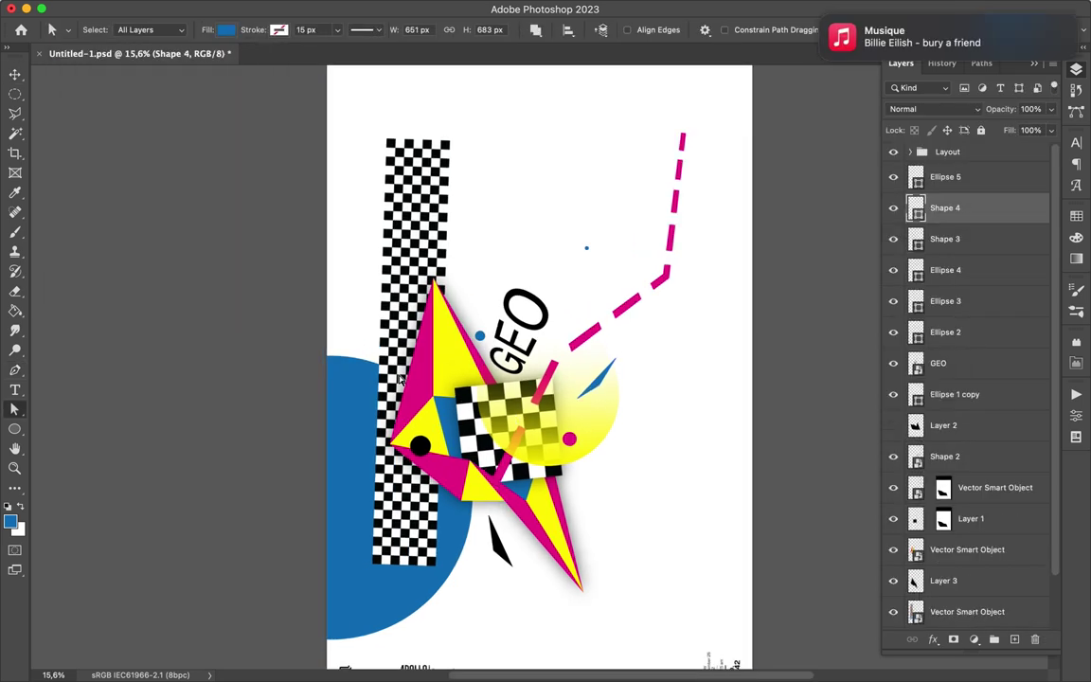
click(502, 544)
key(v)
key(ctrl+t)
drag(509, 551, 483, 516)
key(Return)
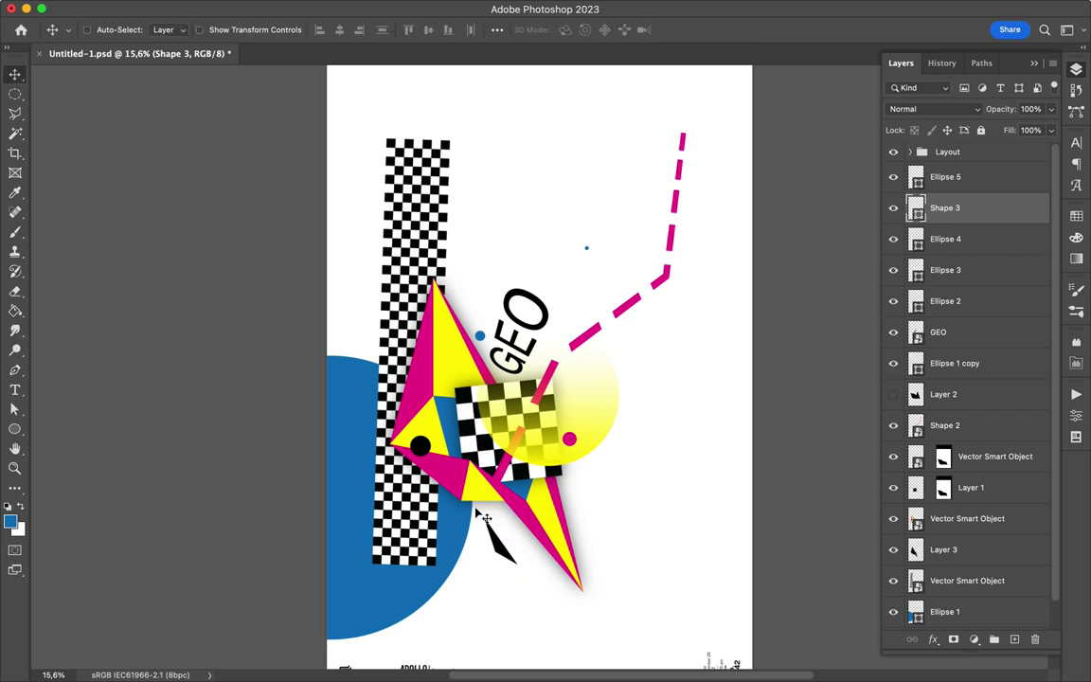
- Click out a zigzag Pen path beside the magenta line and set its fill to none
key(p)
click(558, 402)
click(623, 355)
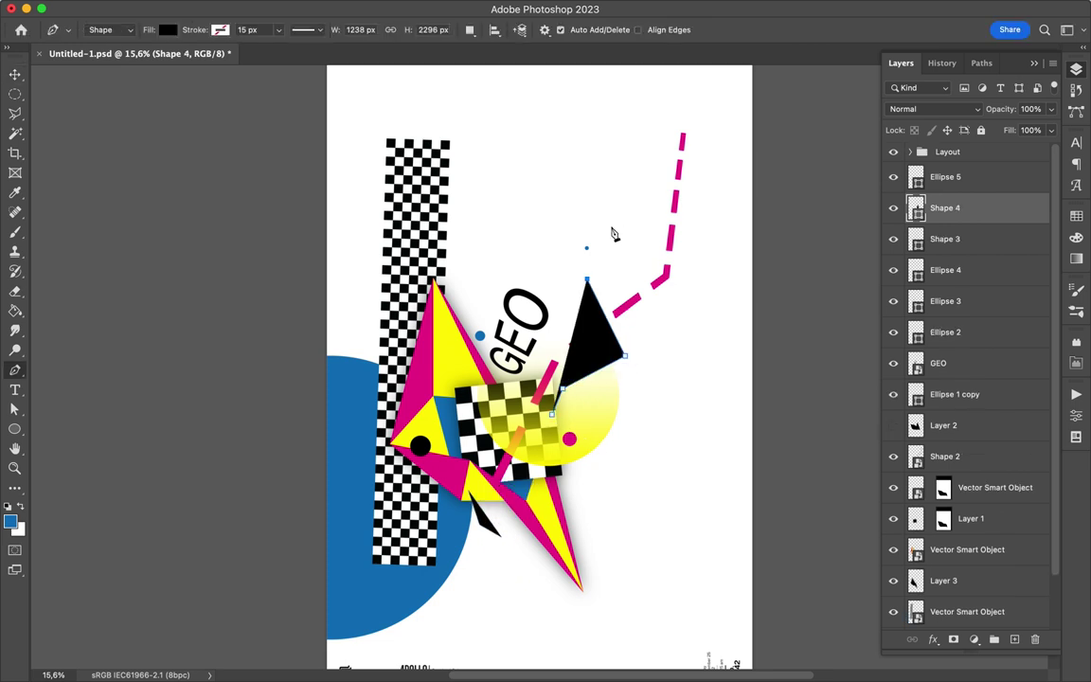
click(611, 220)
key(a)
click(228, 31)
click(137, 58)
click(279, 30)
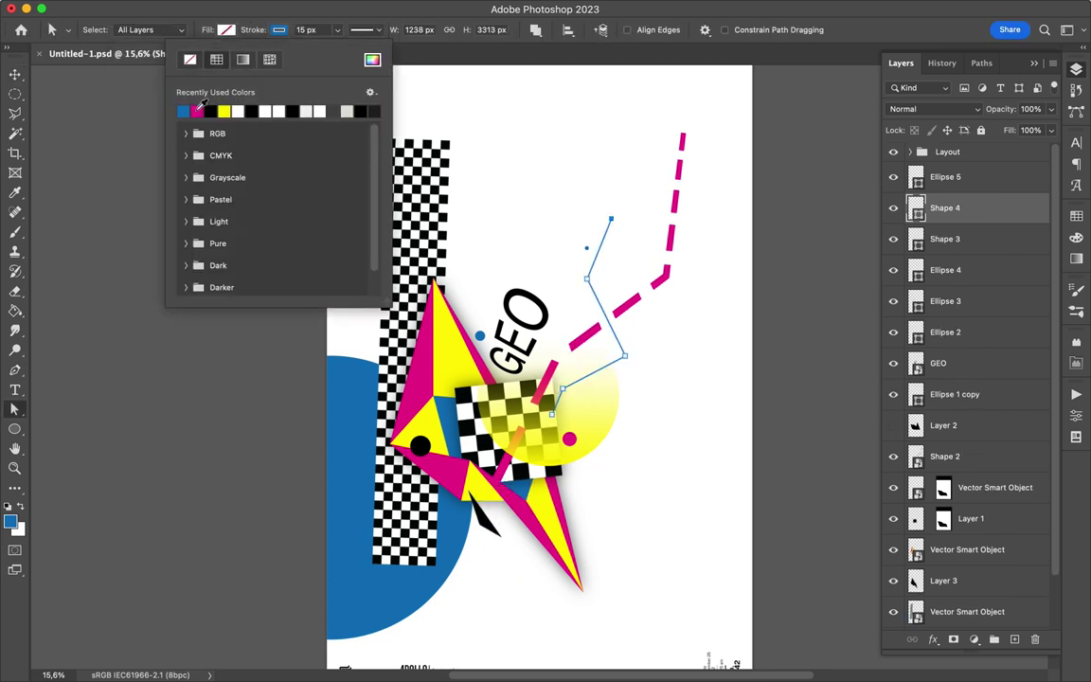
click(1076, 215)
click(364, 29)
- Give the zigzag a dashed blue stroke 35 wide, then zoom out to the whole poster
click(322, 91)
double_click(307, 29)
text(35)
key(Return)
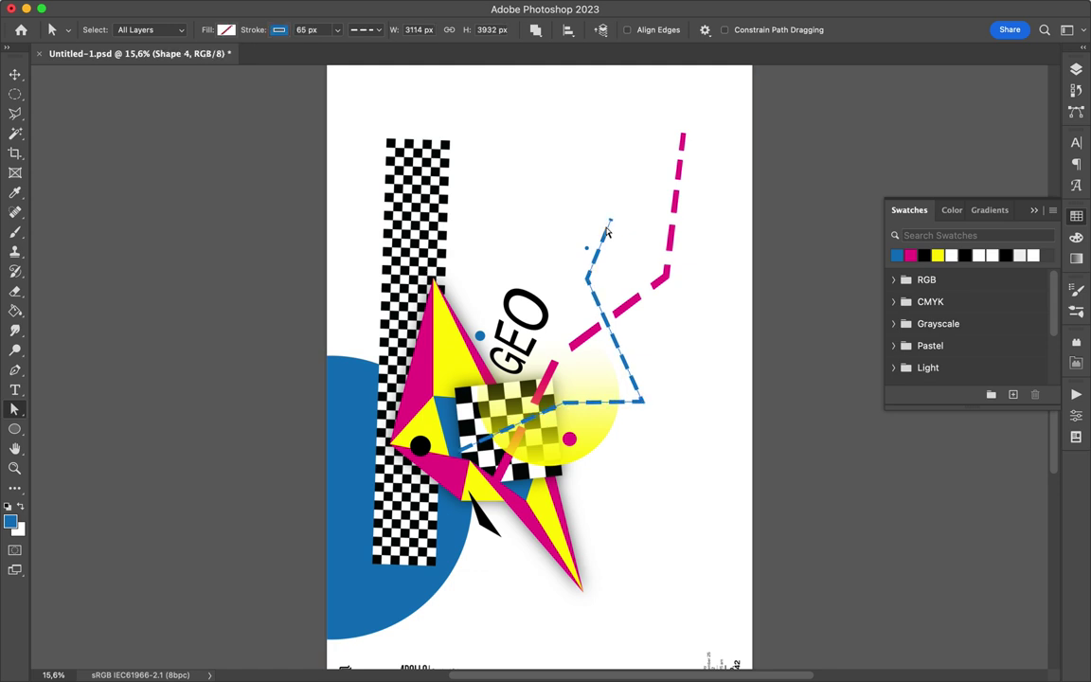
key(v)
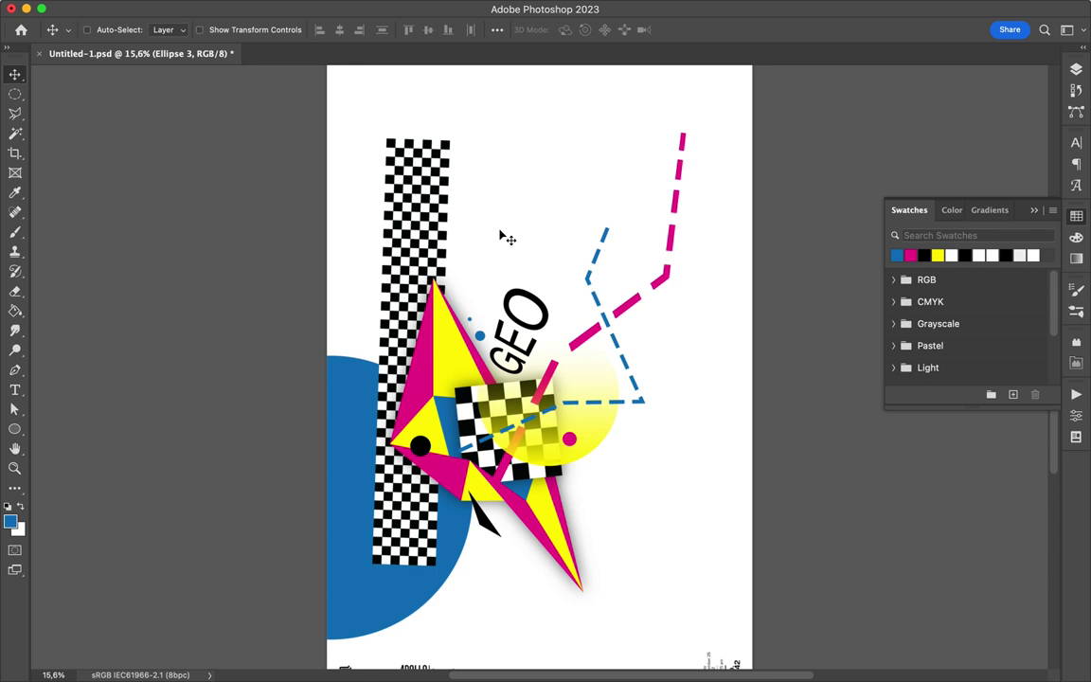
key(ctrl+minus)
- Draw a new ellipse and give it a gradient fill with magenta colour stops
key(u)
key(a)
click(227, 29)
click(191, 59)
click(283, 159)
double_click(128, 232)
click(897, 255)
double_click(129, 232)
key(Return)
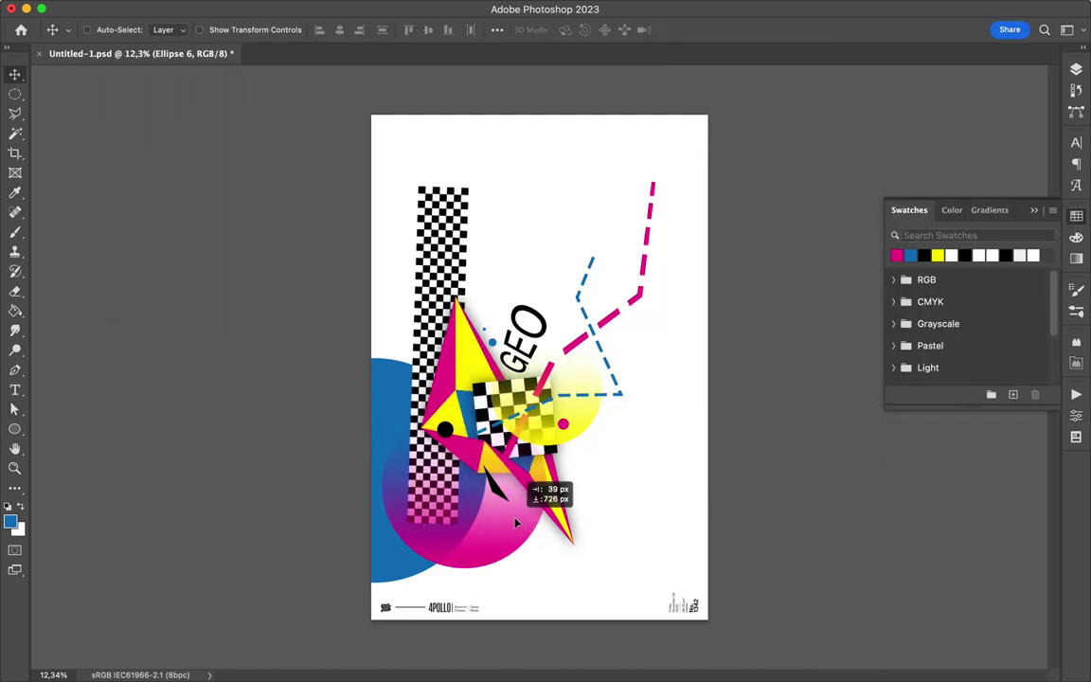
key(a)
click(227, 29)
key(Return)
- Place the magenta circle under the star, with its layer below Layer 3
key(v)
mouse_move(631, 567)
mouse_down()
mouse_move(549, 520)
mouse_move(559, 538)
mouse_up()
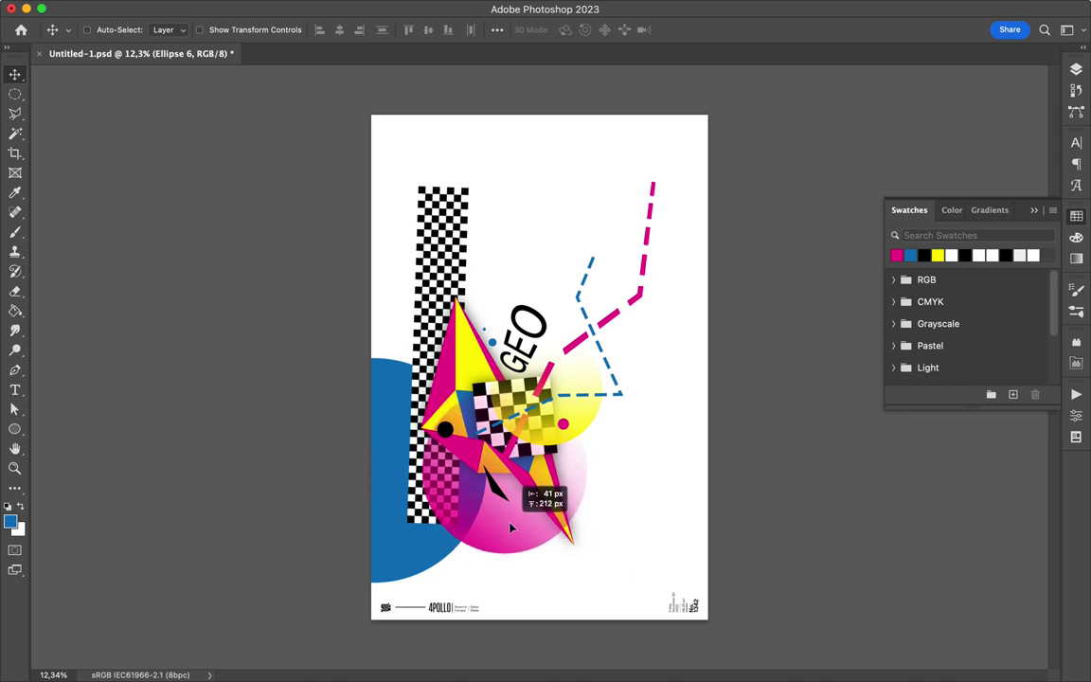
key(F7)
drag(896, 302, 896, 512)
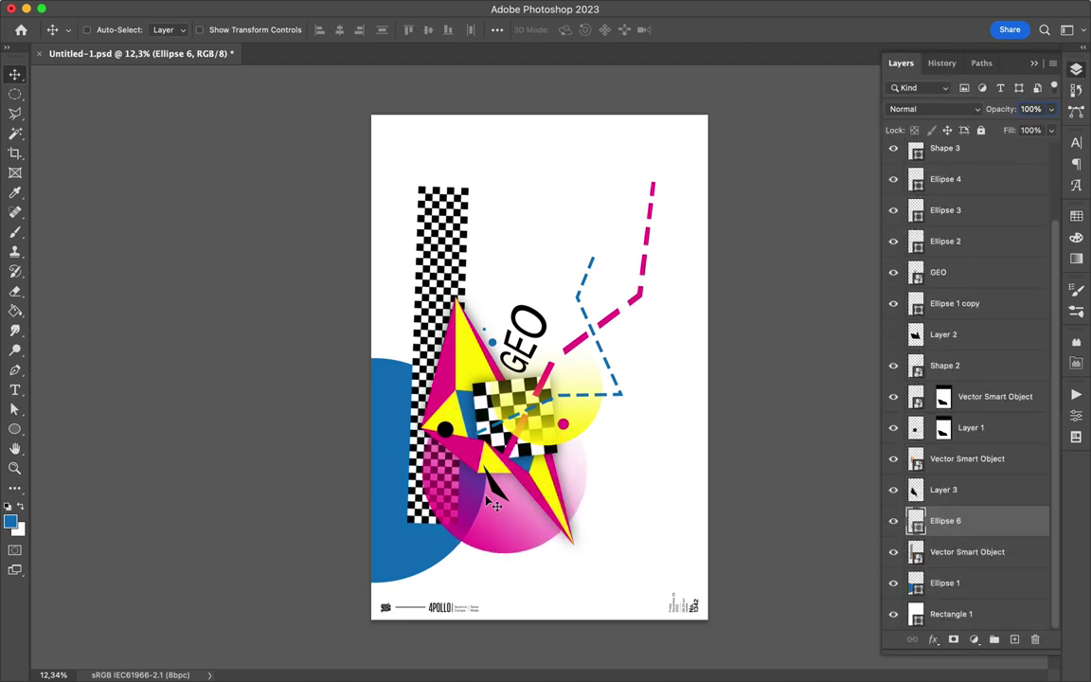
drag(438, 447, 488, 523)
- Shift the yellow circle slightly and select the blue dashed line
drag(549, 389, 570, 392)
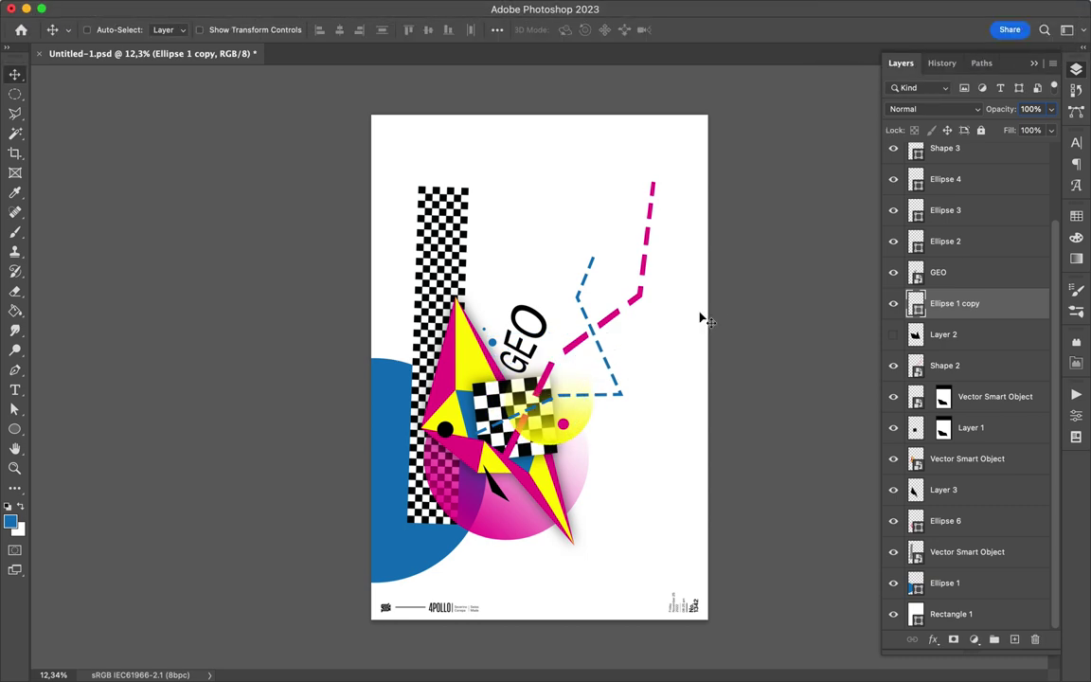
key(a)
click(582, 302)
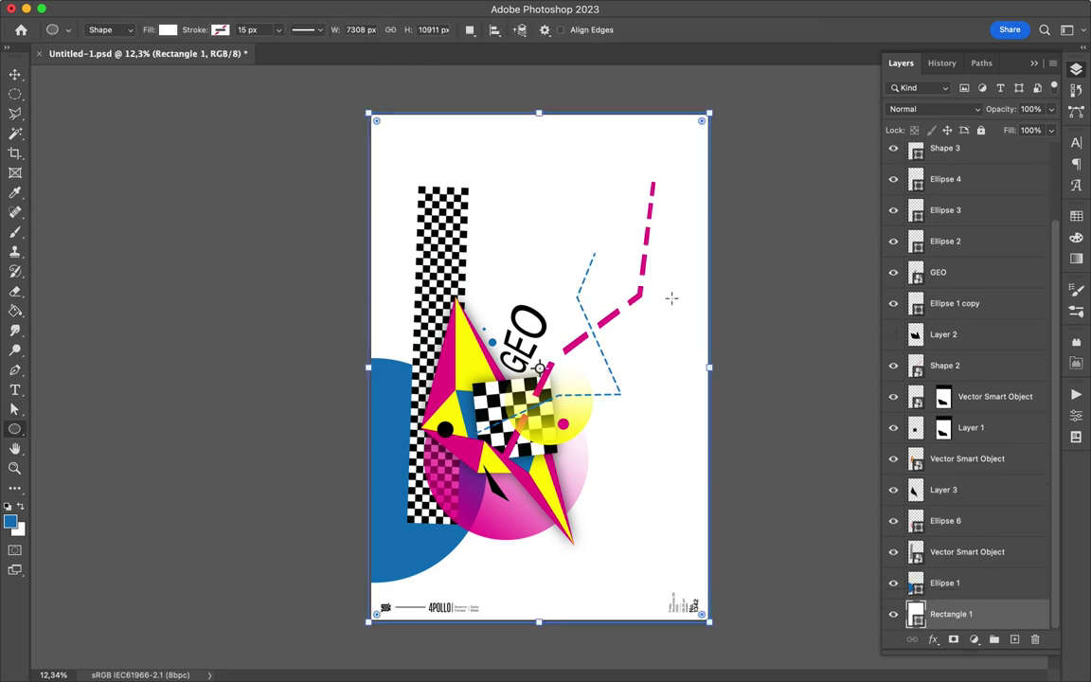
- Draw a huge pale circle, then scale and place it at the upper left
drag(700, 303, 985, 645)
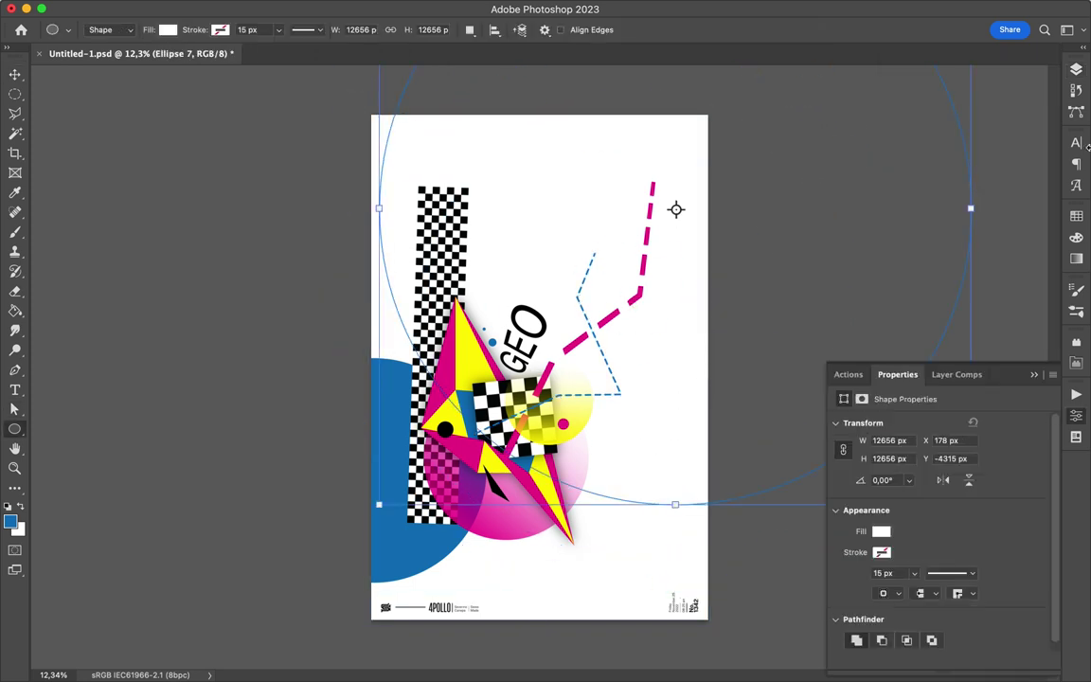
key(a)
click(226, 30)
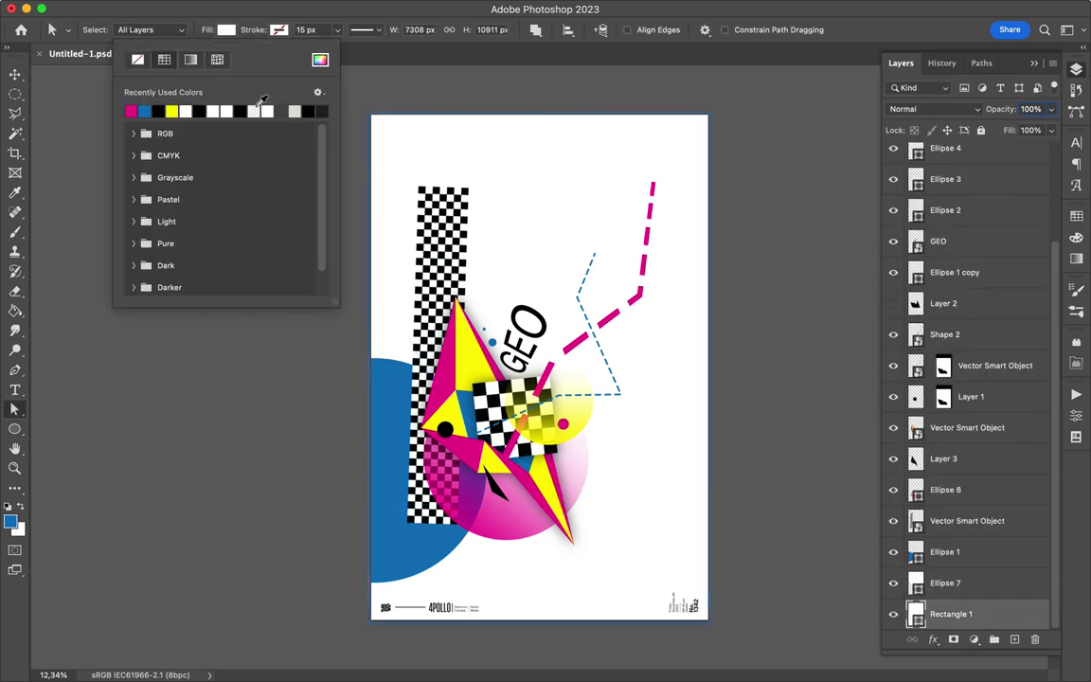
key(Escape)
drag(575, 244, 568, 276)
key(ctrl+t)
mouse_move(687, 282)
mouse_down()
mouse_move(407, 244)
mouse_move(478, 170)
mouse_up()
key(Return)
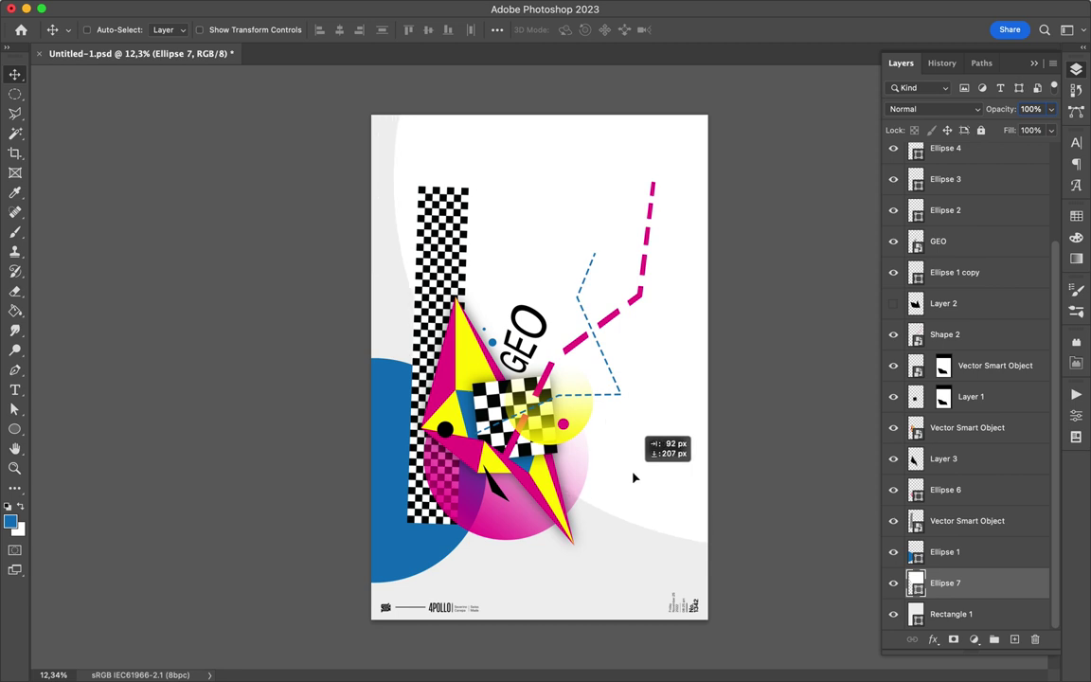
- Draw a grey wedge shape with the Pen and narrow its top-right corner
key(p)
click(459, 95)
click(411, 353)
click(350, 301)
click(370, 98)
click(449, 95)
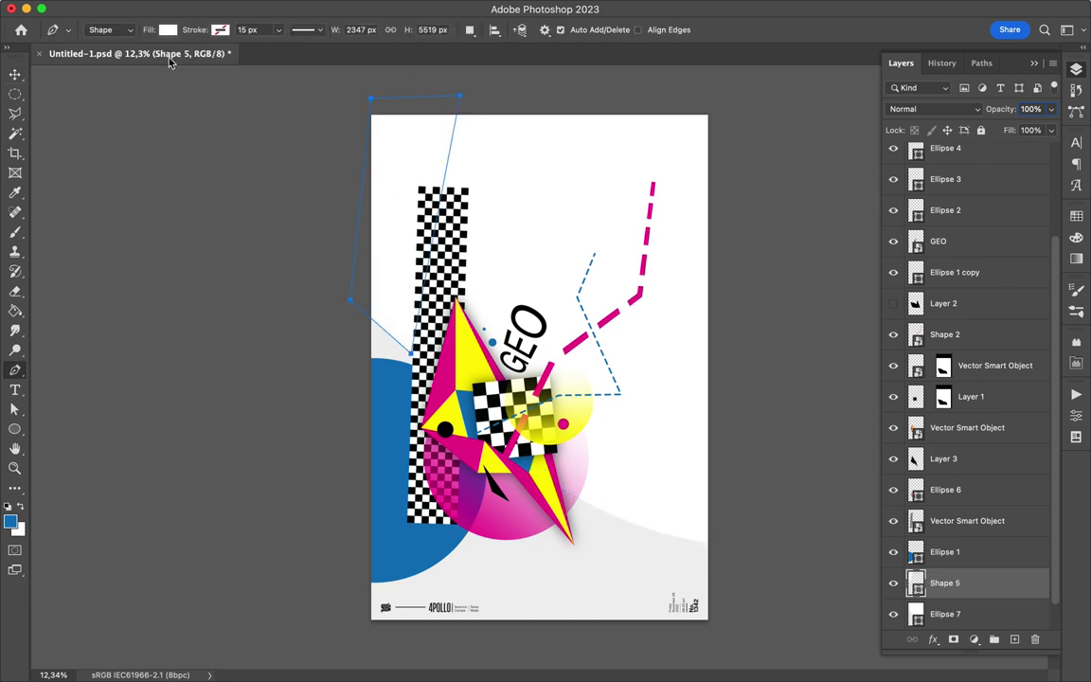
click(344, 84)
key(v)
key(a)
drag(448, 96, 409, 95)
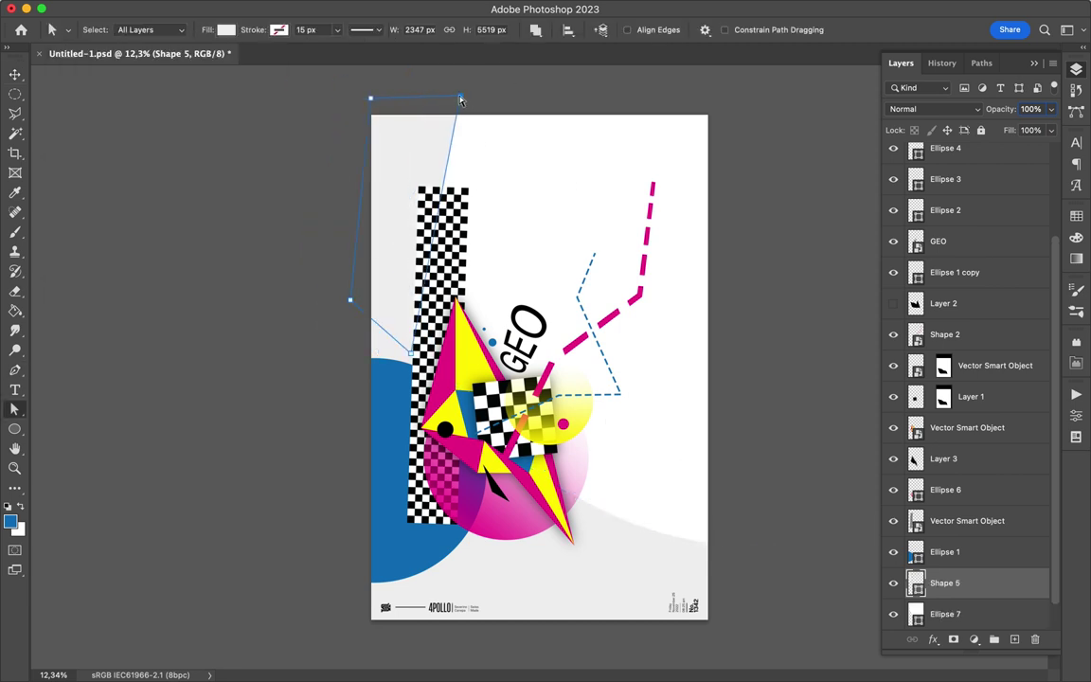
- Enlarge the blue circle and move it up
key(v)
key(ctrl+0)
click(350, 394)
key(ctrl+t)
mouse_move(351, 394)
mouse_down()
mouse_move(355, 332)
mouse_move(328, 343)
mouse_up()
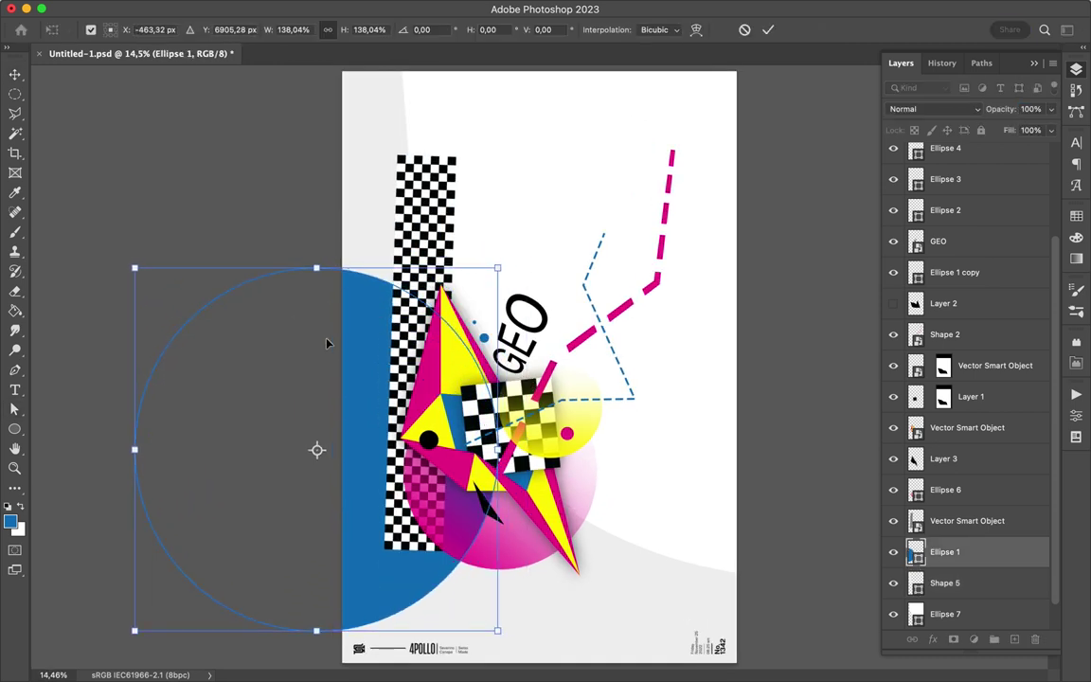
key(Return)
- Draw a small white dot on the star's left side
key(v)
scroll(800, 385, down, 1)
key(u)
mouse_move(428, 361)
mouse_down()
mouse_move(454, 387)
mouse_move(453, 372)
mouse_move(441, 388)
mouse_up()
key(a)
key(v)
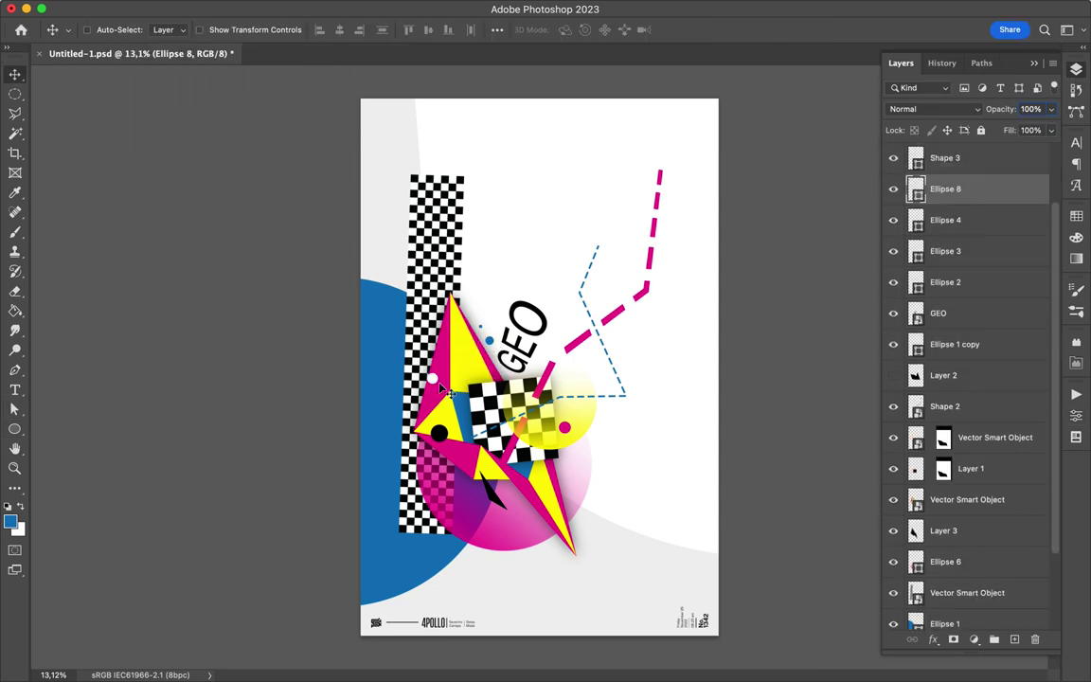
- Make the triangle an unfilled 185 px dashed outline, placed just above Rectangle 1
key(p)
click(623, 611)
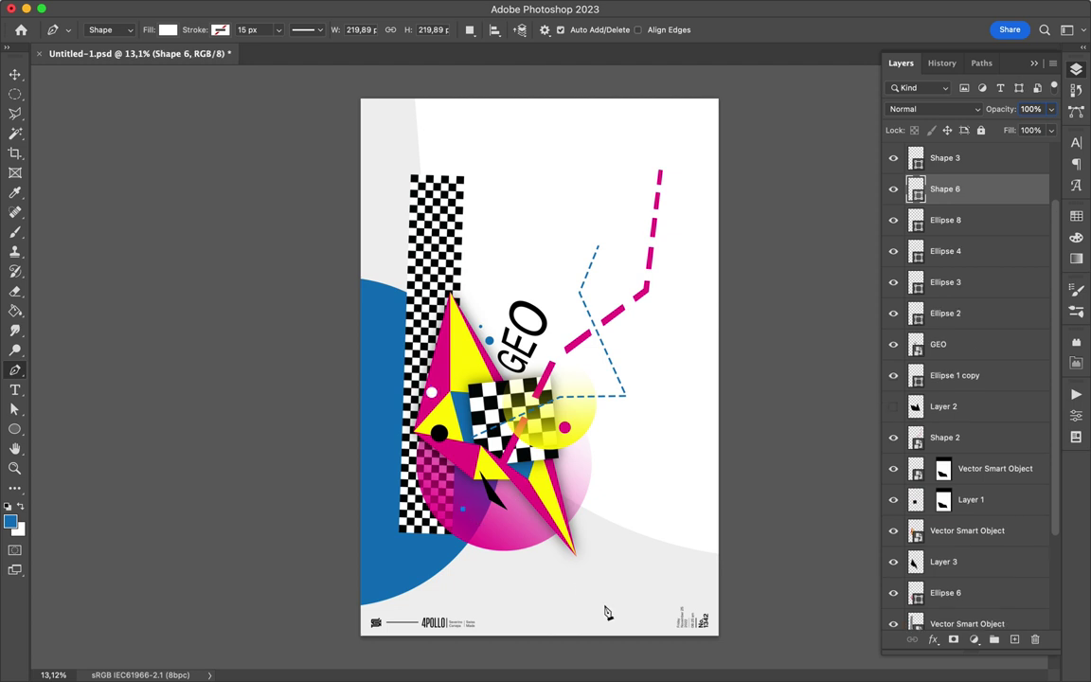
click(226, 29)
click(134, 107)
click(318, 26)
text(185)
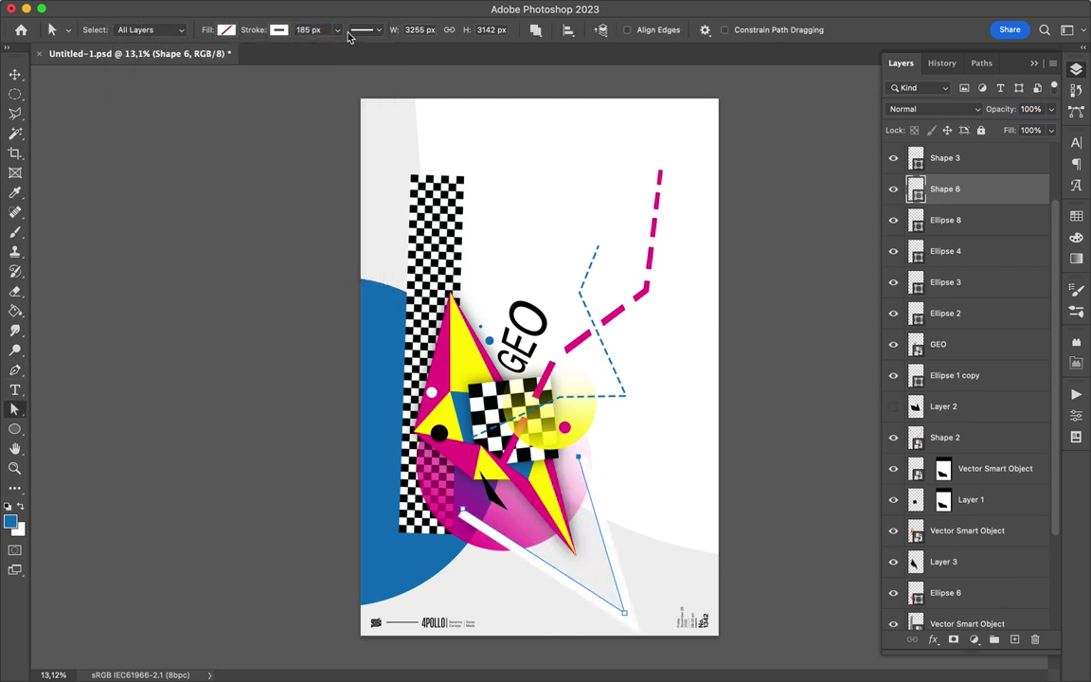
click(371, 29)
click(322, 68)
scroll(966, 331, down, 4)
scroll(964, 158, up, 3)
drag(946, 158, 946, 599)
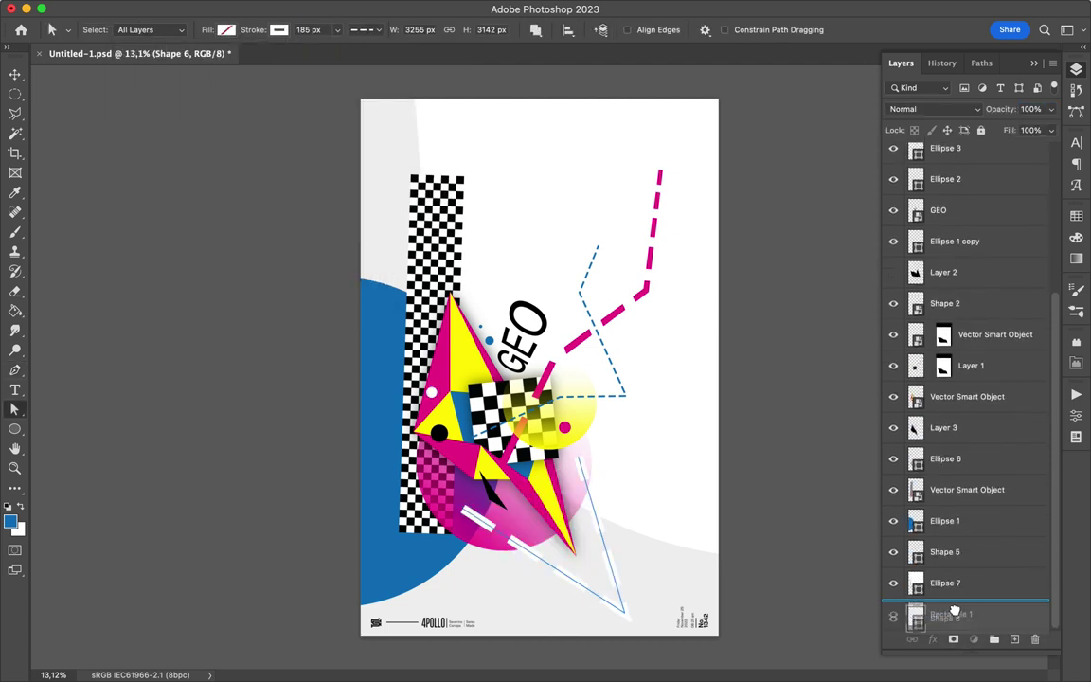
- Duplicate the dashed arrow and move the copy toward the top of the page
key(v)
click(596, 260)
key(ctrl+j)
key(ctrl+t)
key(ctrl+])
key(ctrl+])
key(ctrl+])
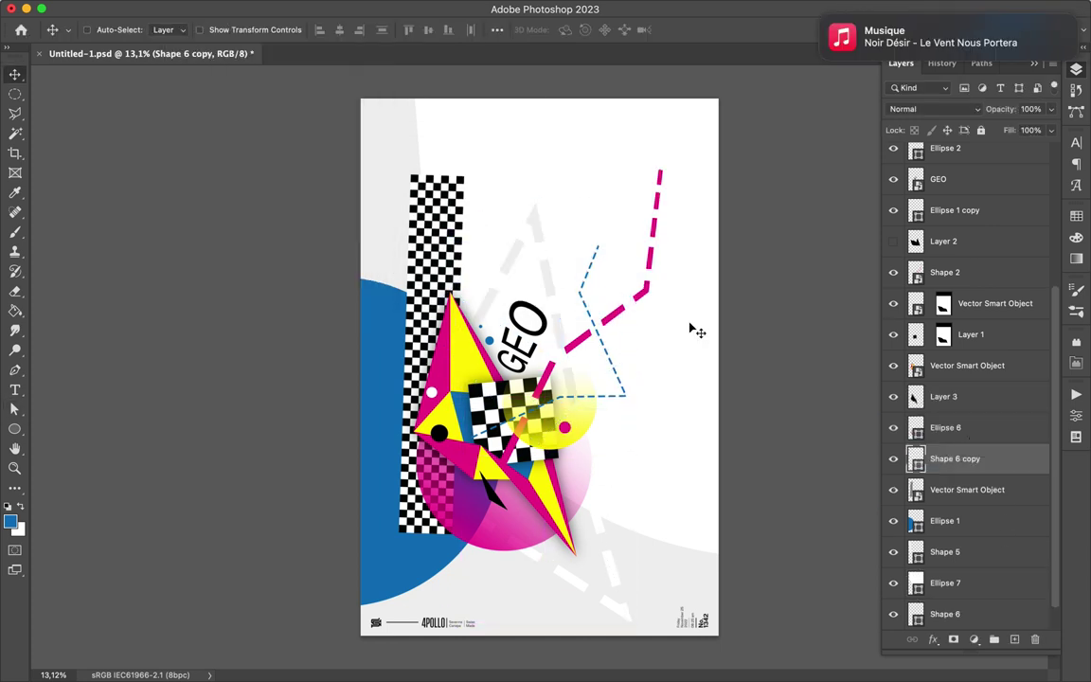
key(a)
drag(522, 362, 535, 284)
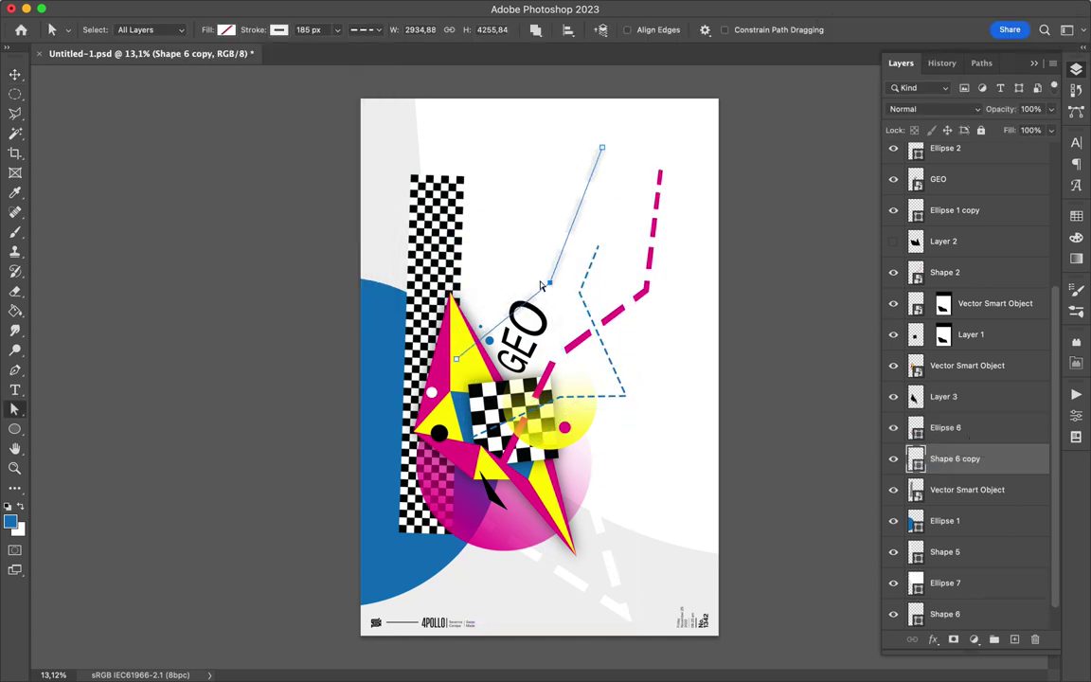
- Duplicate the small white circle and place the copy near the star's top
click(726, 310)
click(723, 587)
key(v)
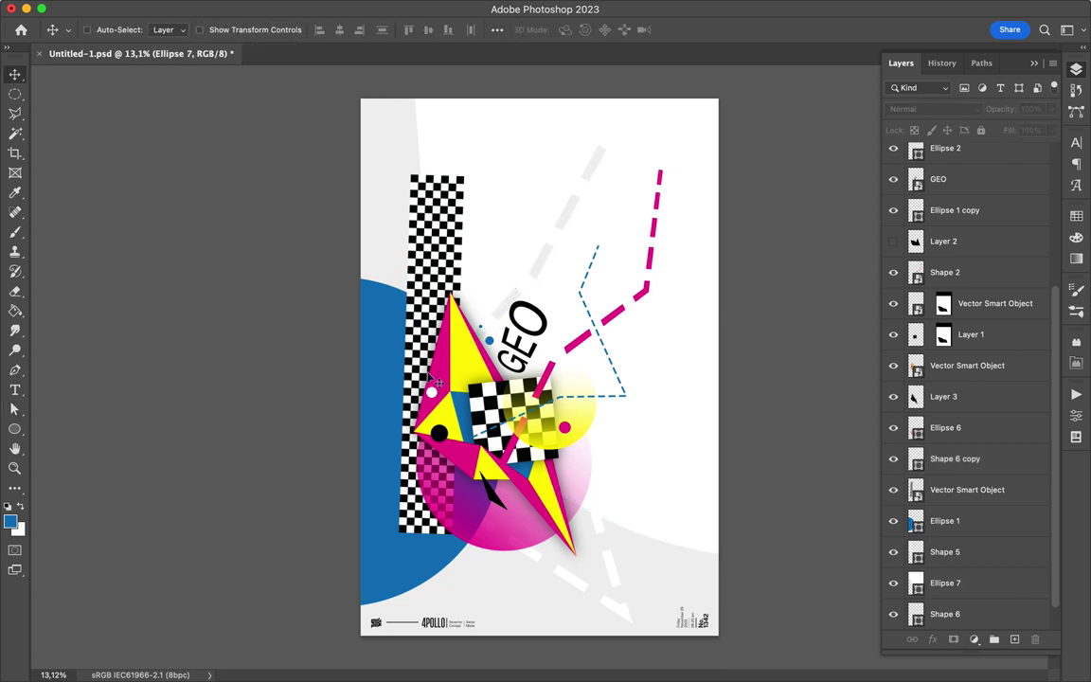
ctrl+click(393, 337)
key(ctrl+j)
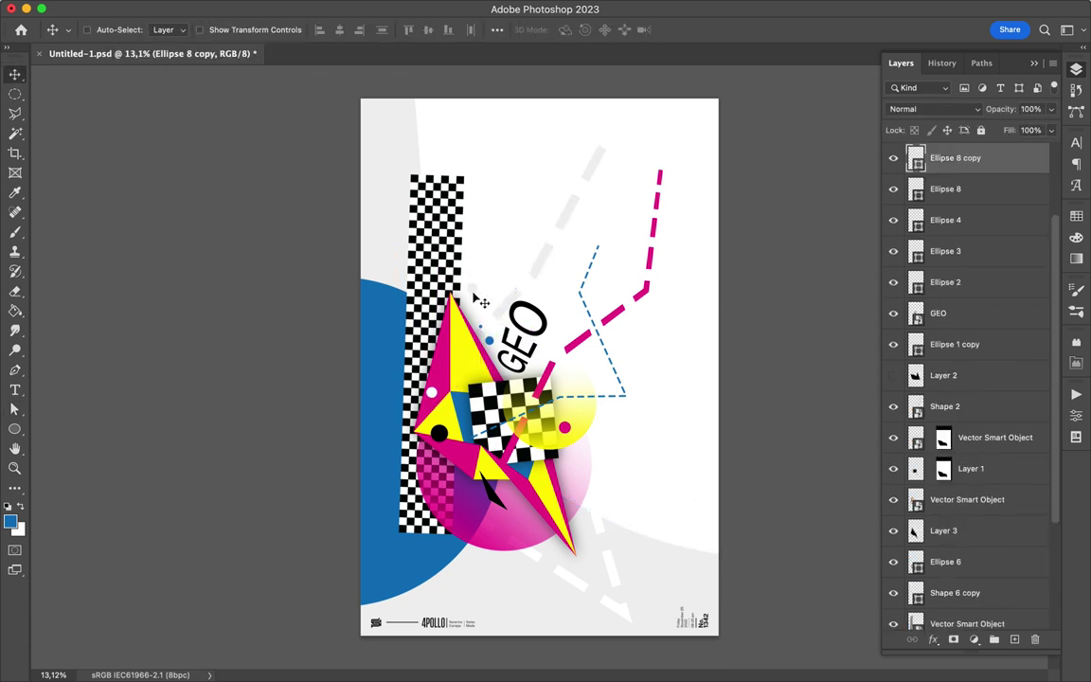
drag(481, 301, 508, 301)
- Fill the bar-shaped selection with black on a new layer below Vector Smart Object
scroll(957, 473, down, 5)
click(958, 458)
key(ctrl+alt+shift+n)
key(ctrl+bracketleft)
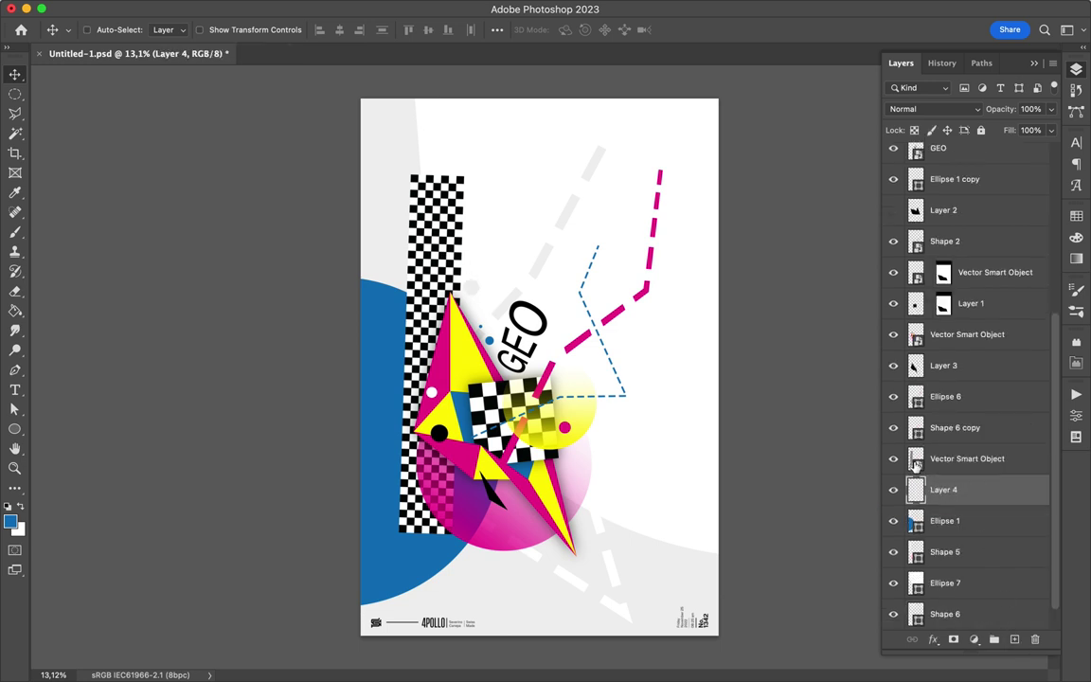
key(g)
key(d)
click(414, 239)
key(ctrl+d)
key(v)
- Apply Gaussian Blur to the black bar to make a soft shadow
click(351, 5)
key(Escape)
key(ctrl+alt+f)
key(Return)
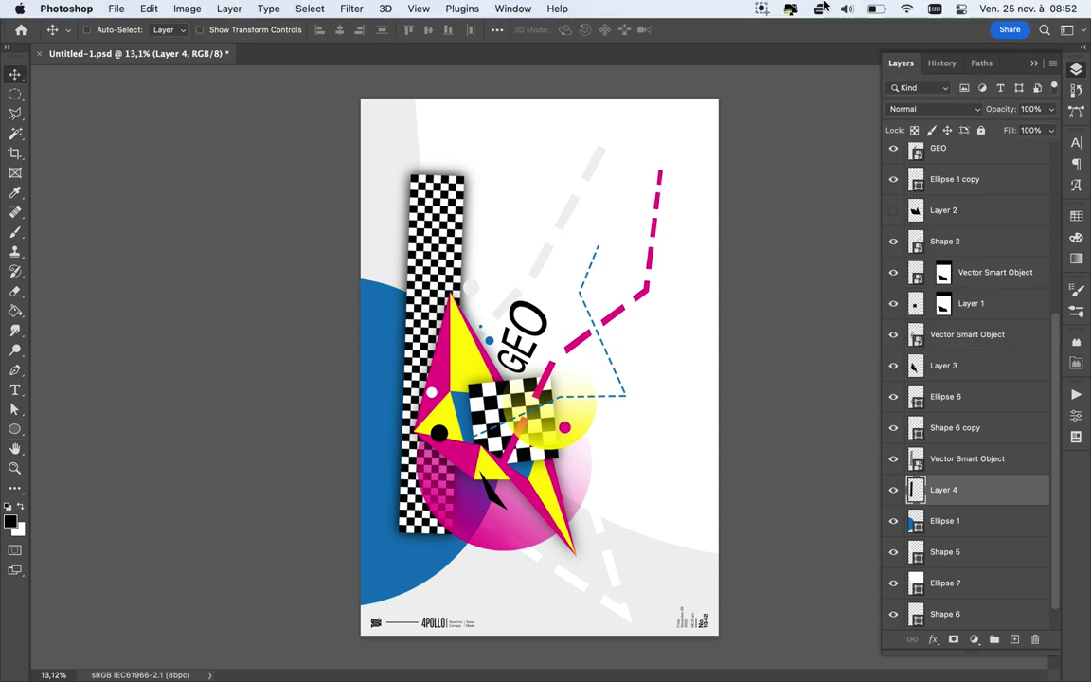
click(823, 8)
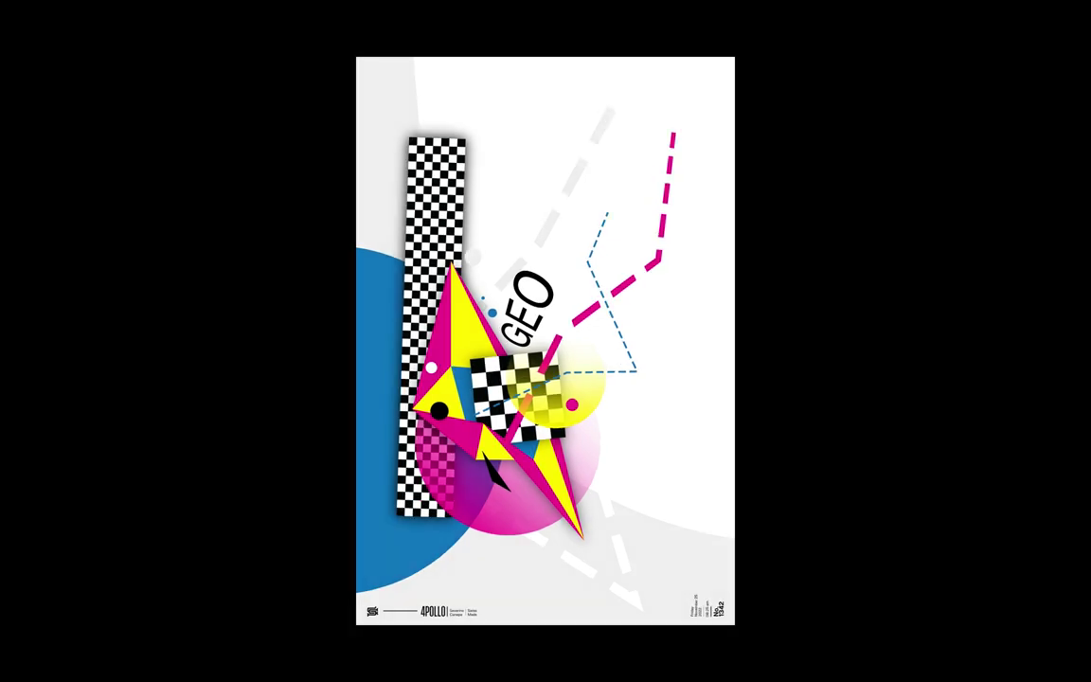